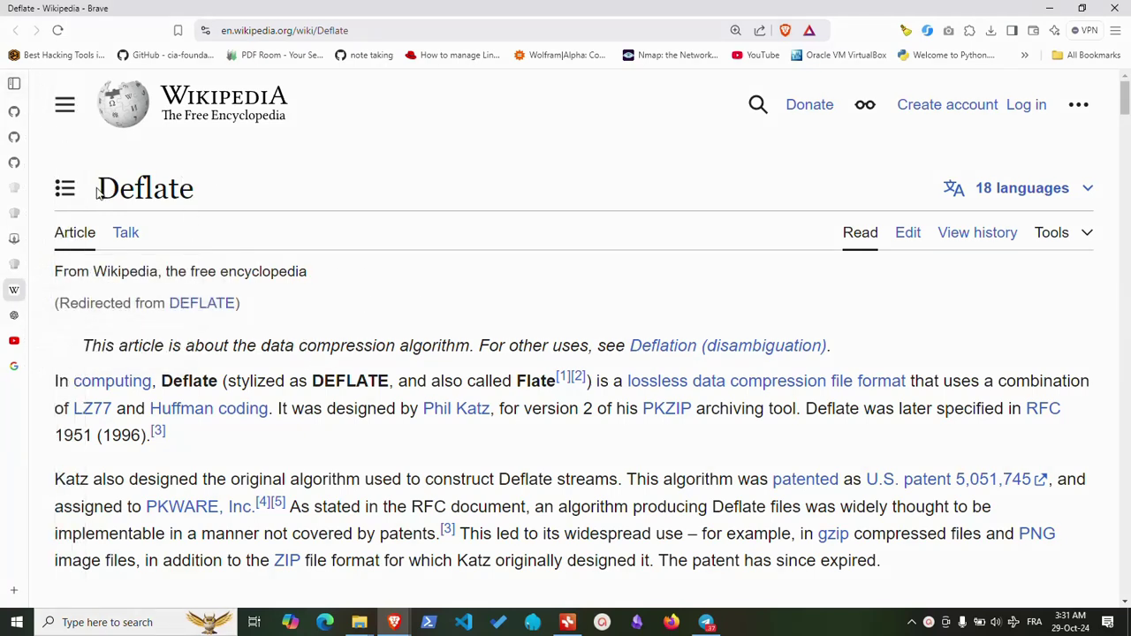
# Select the Deflate article title, then enter 'ok' as the CyberChef input
pyautogui.moveTo(99, 187); pyautogui.dragTo(204, 185)
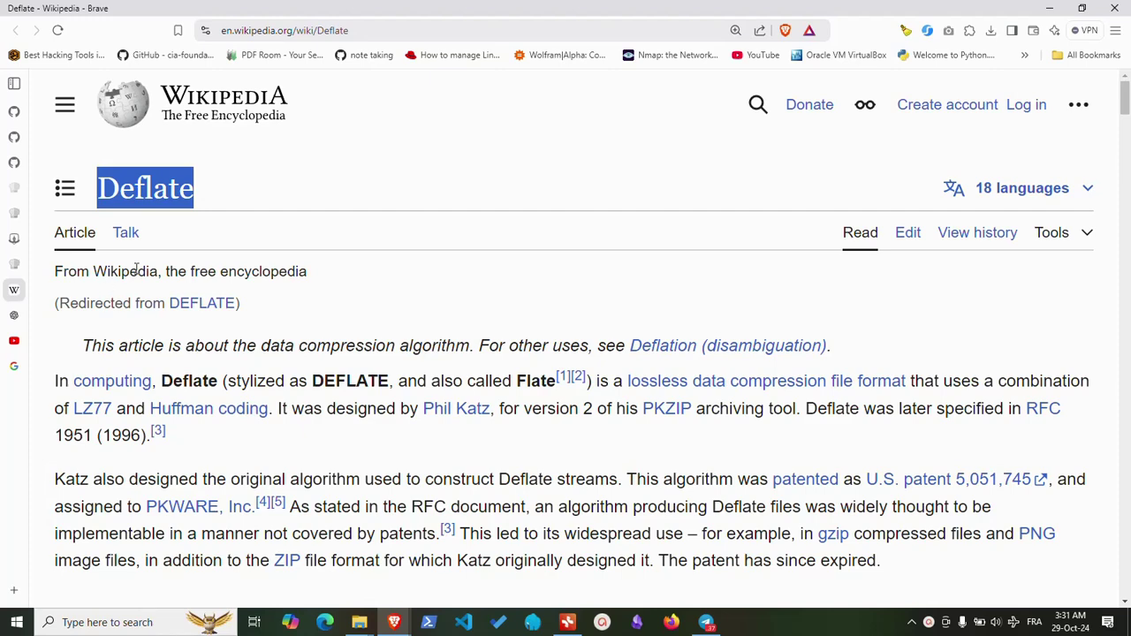
pyautogui.scroll(-1, 221, 283)
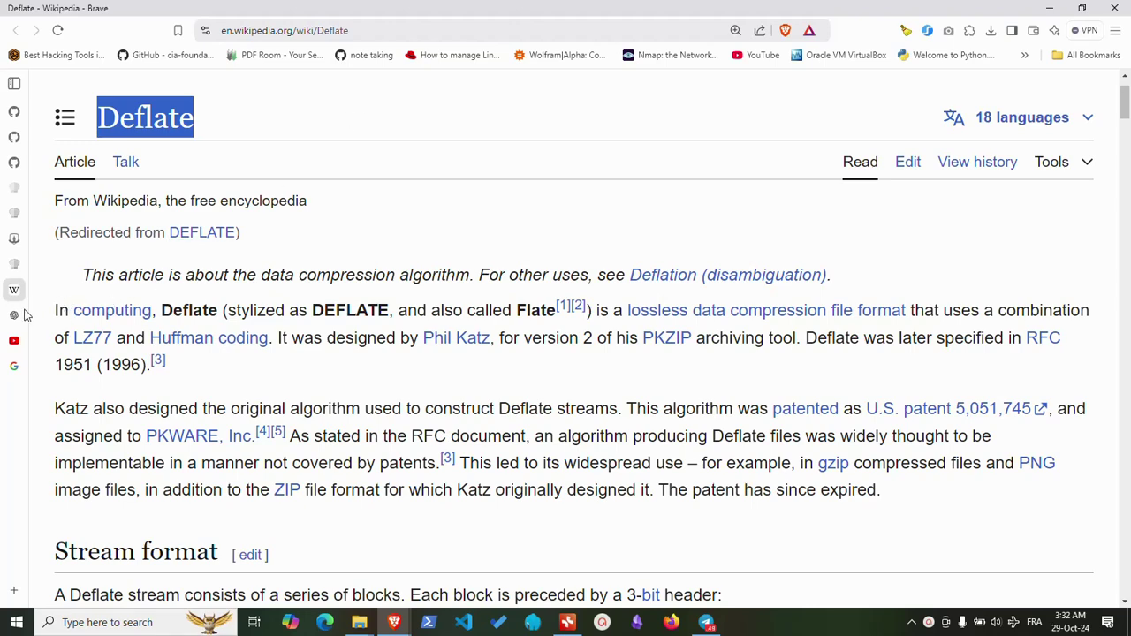
pyautogui.moveTo(16, 320)
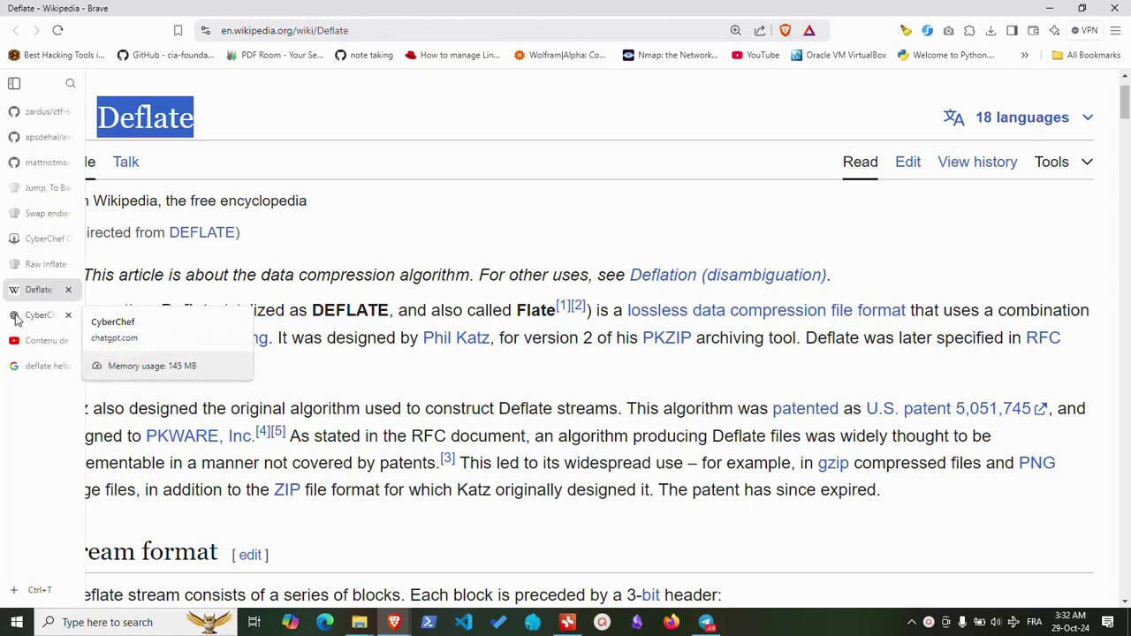
pyautogui.click(14, 264)
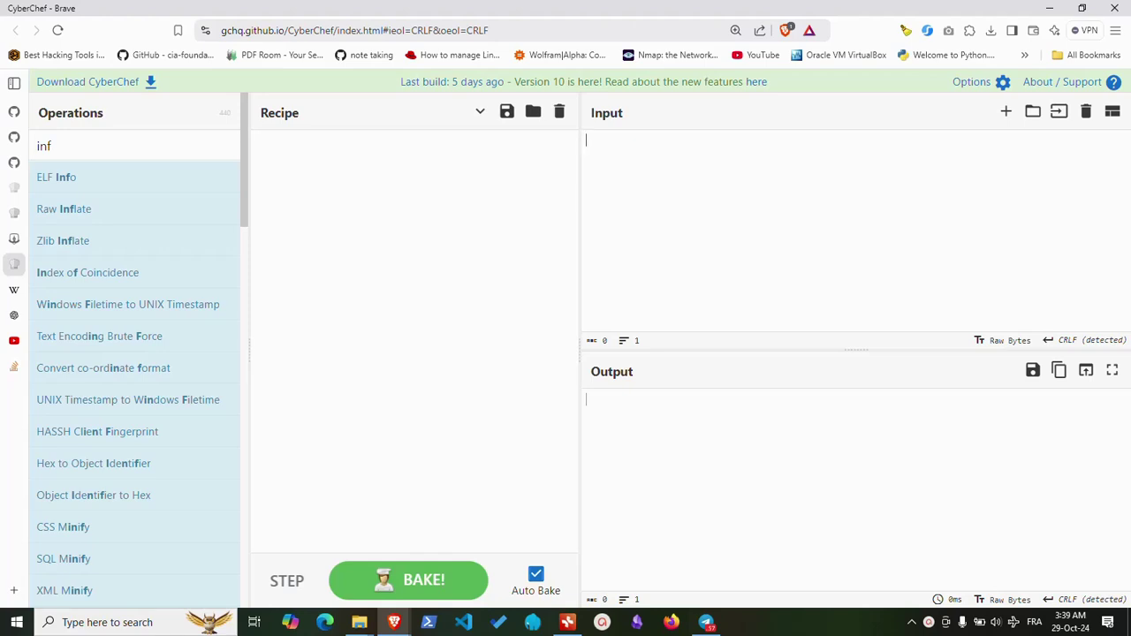
pyautogui.click(601, 169)
pyautogui.write('ok')
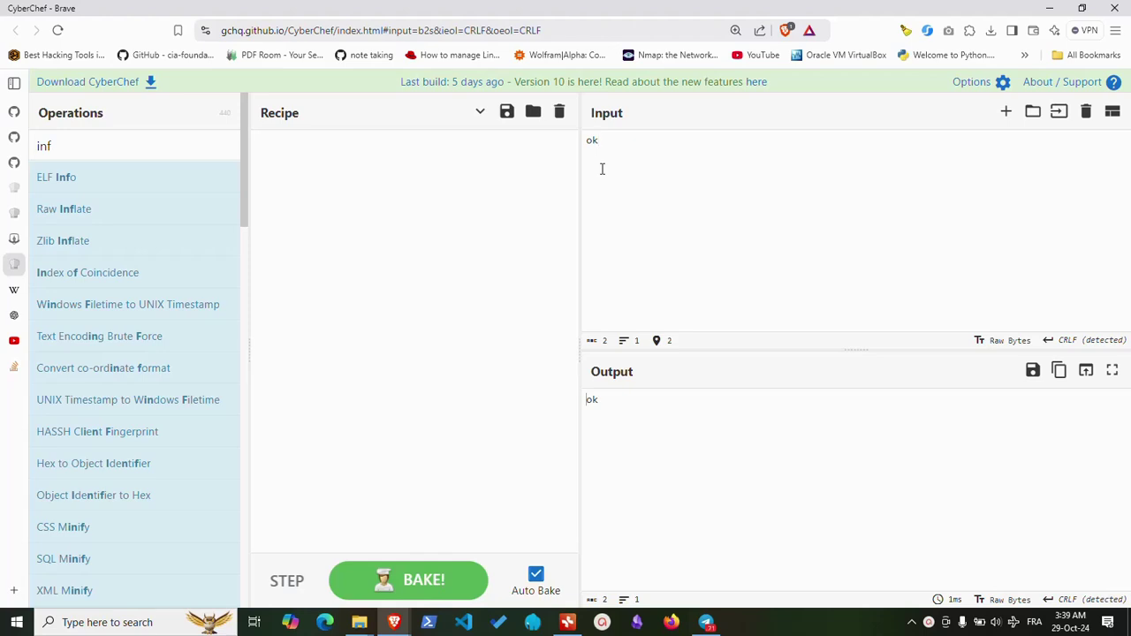
# Search 'def' and add Raw Deflate to the recipe to compress 'ok'
pyautogui.doubleClick(132, 141)
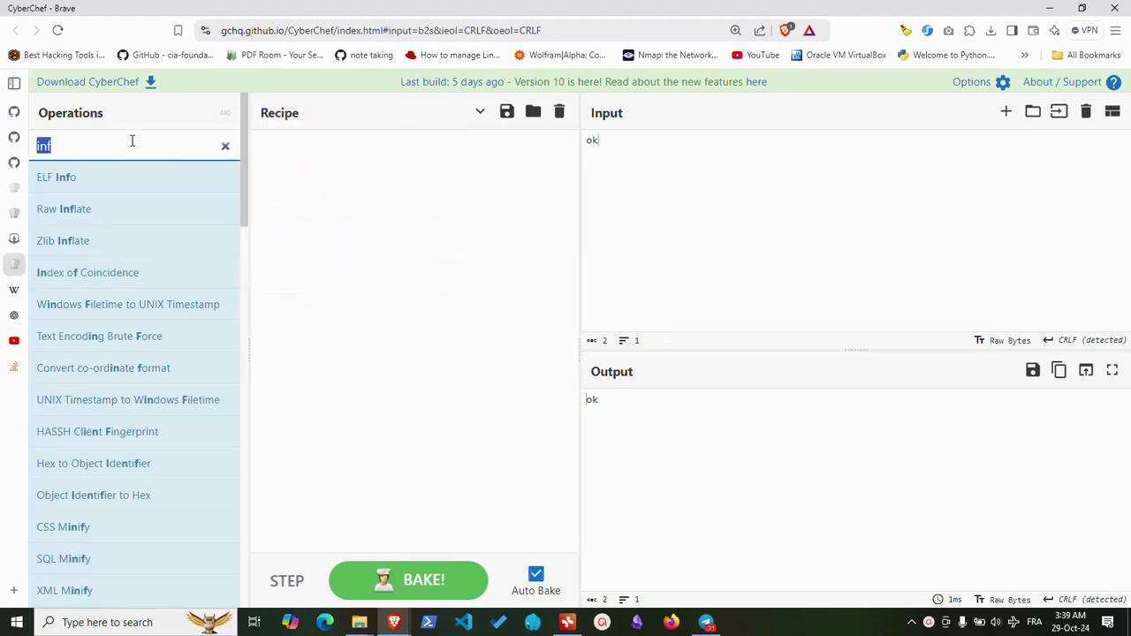
pyautogui.write('de')
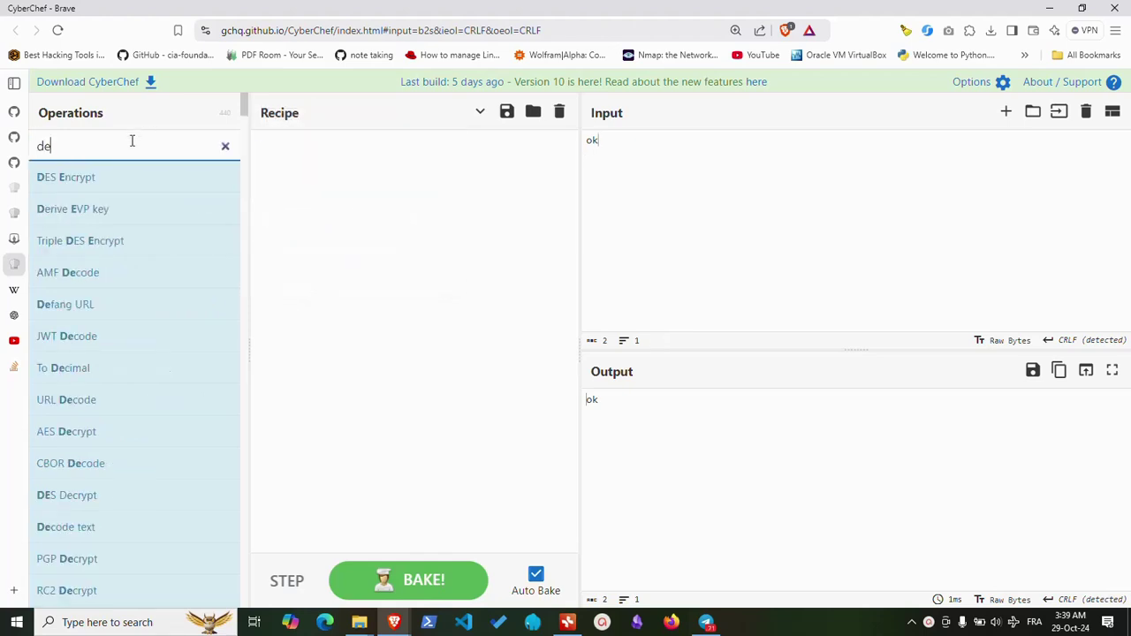
pyautogui.write('f')
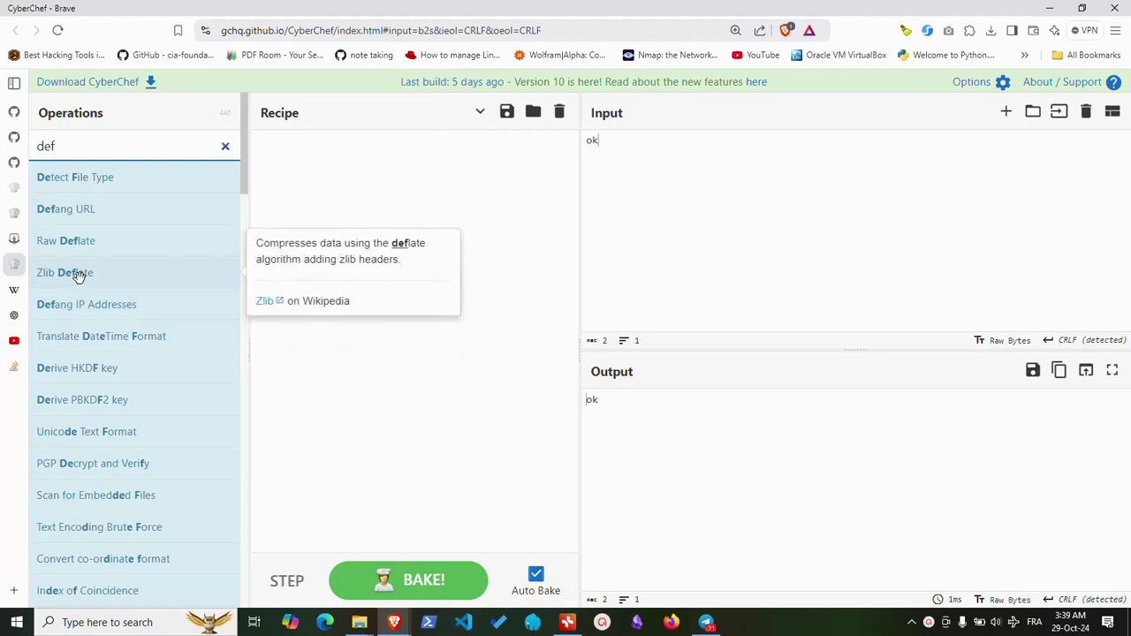
pyautogui.moveTo(78, 241); pyautogui.dragTo(343, 215)
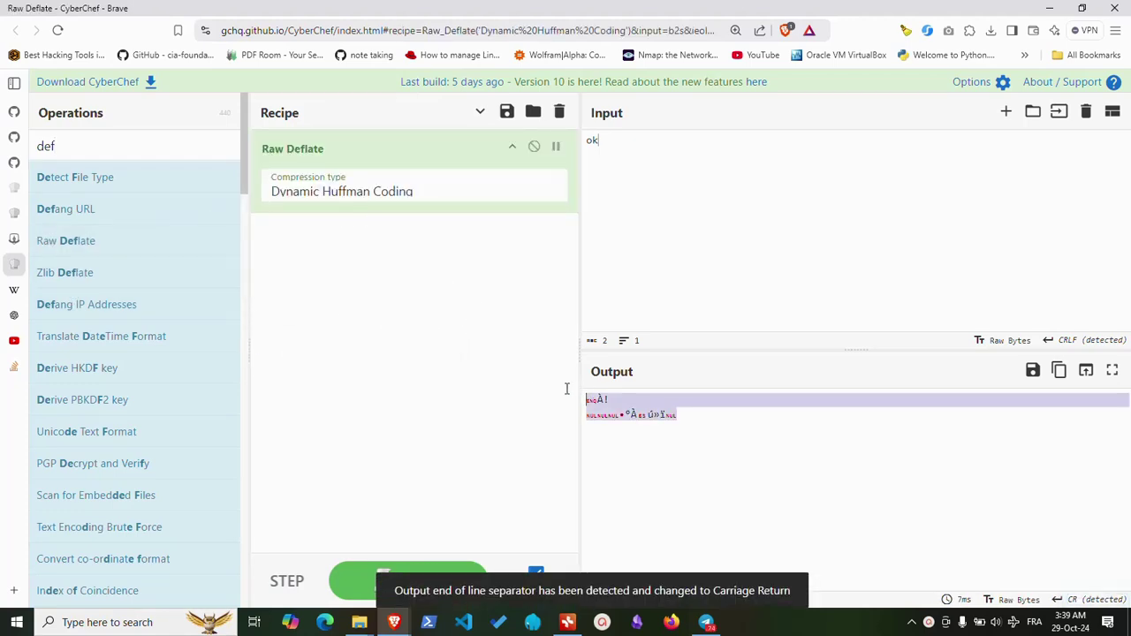
pyautogui.moveTo(704, 418); pyautogui.dragTo(565, 389)
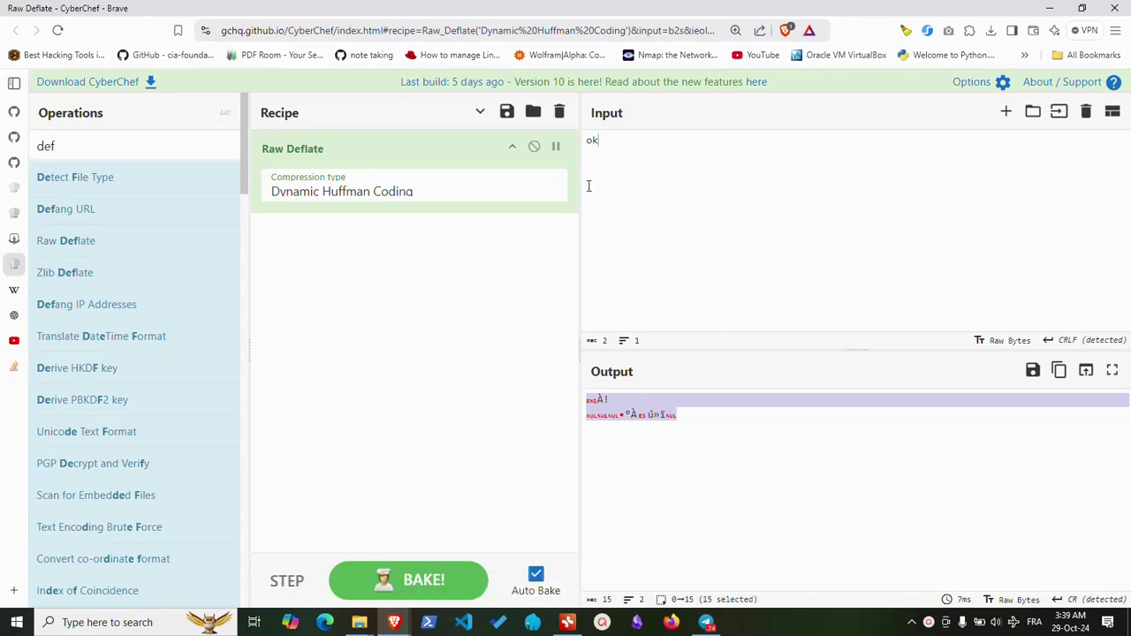
# Add To Hex Content after Raw Deflate to show the output as hex
pyautogui.click(106, 146)
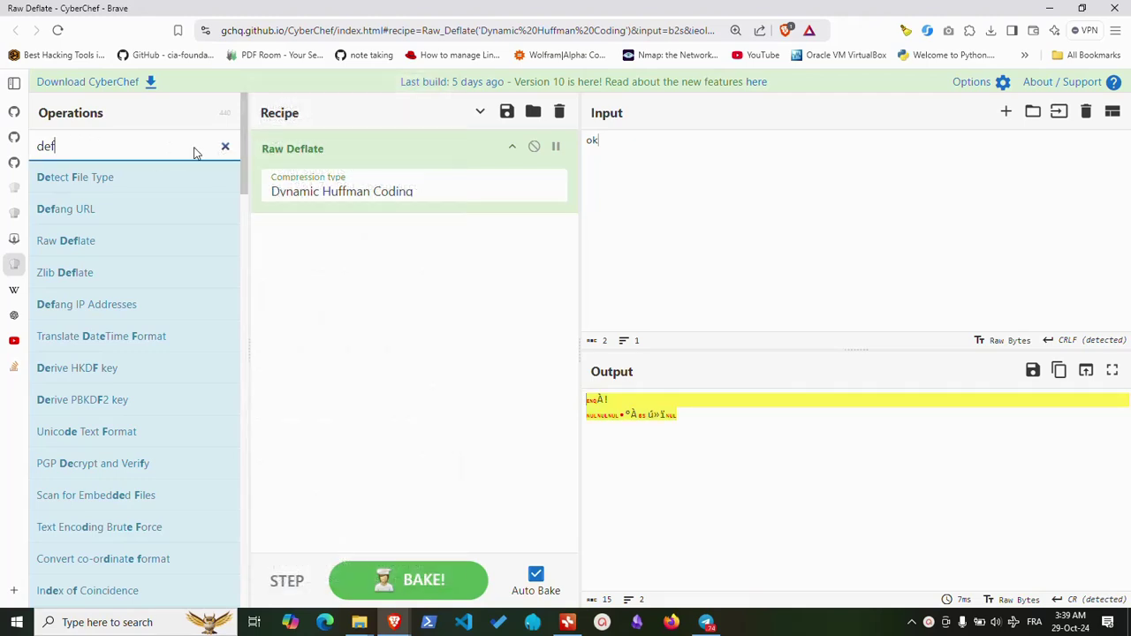
pyautogui.doubleClick(87, 144)
pyautogui.moveTo(13, 140)
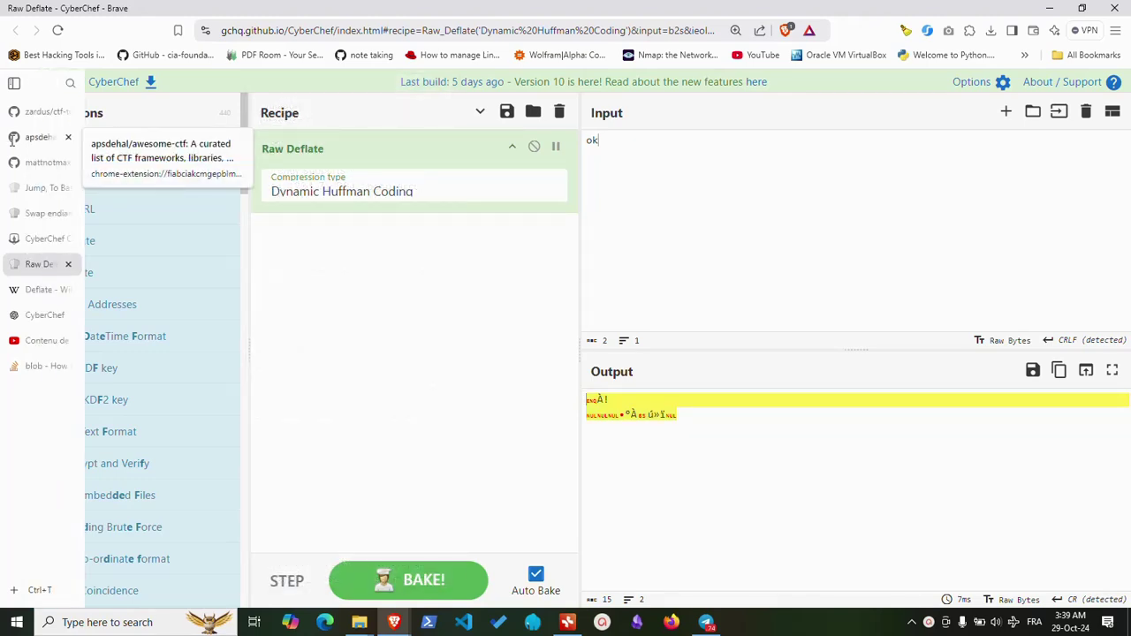
pyautogui.press('BackSpace')
pyautogui.write('content')
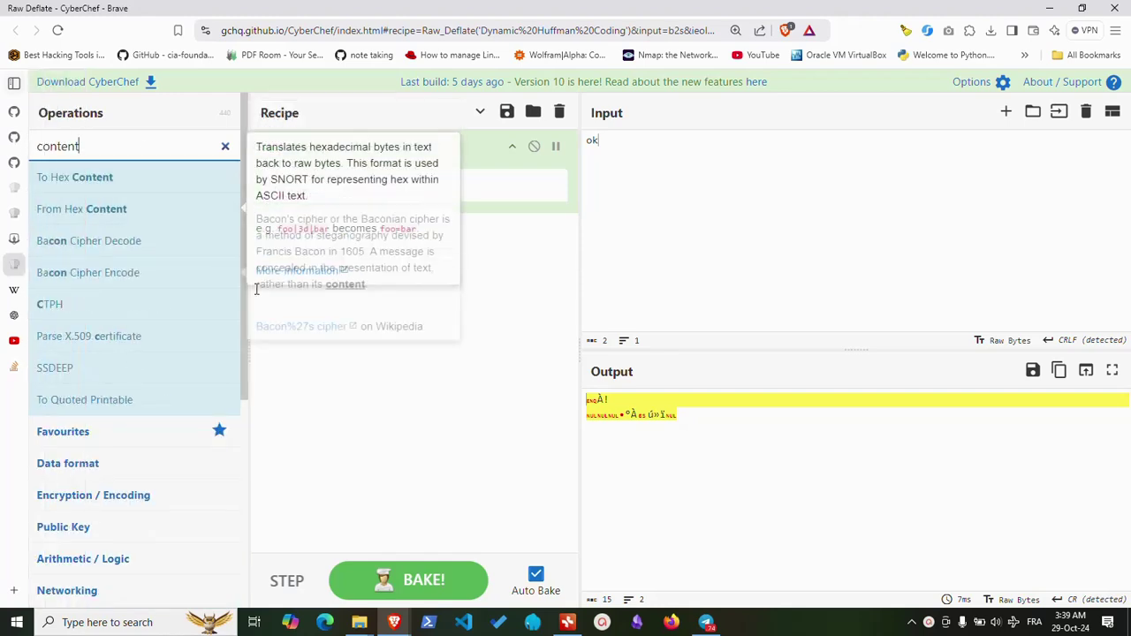
pyautogui.moveTo(73, 177); pyautogui.dragTo(309, 273)
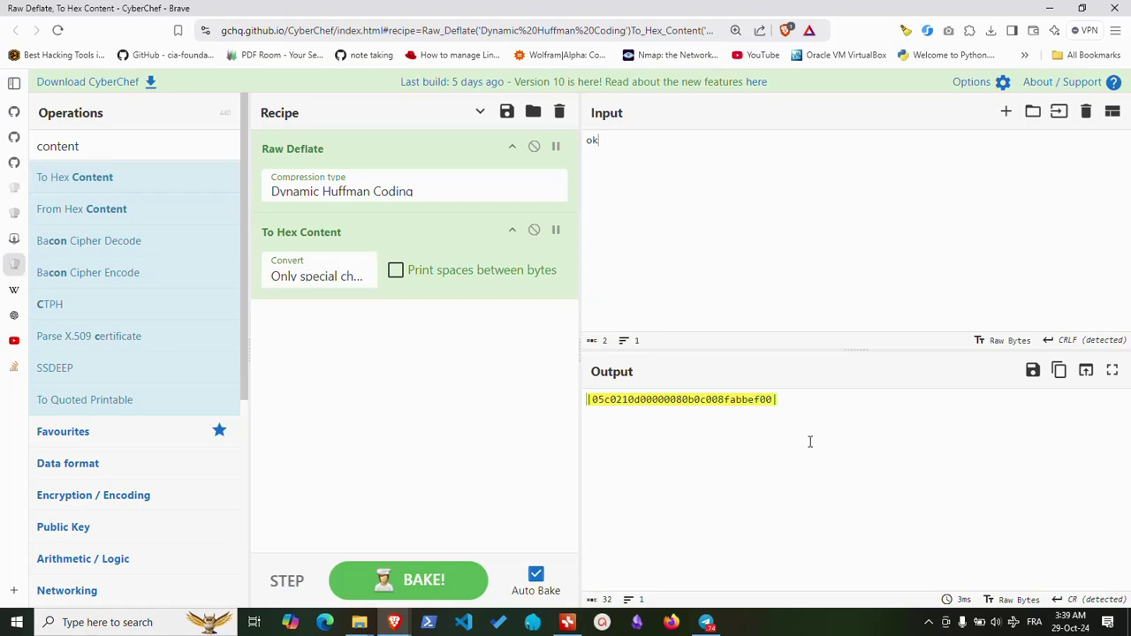
pyautogui.click(805, 411)
# Paste the hex 05c0210d00000080b0c008fabbef00 over the input and clear the recipe
pyautogui.moveTo(780, 399); pyautogui.dragTo(587, 402)
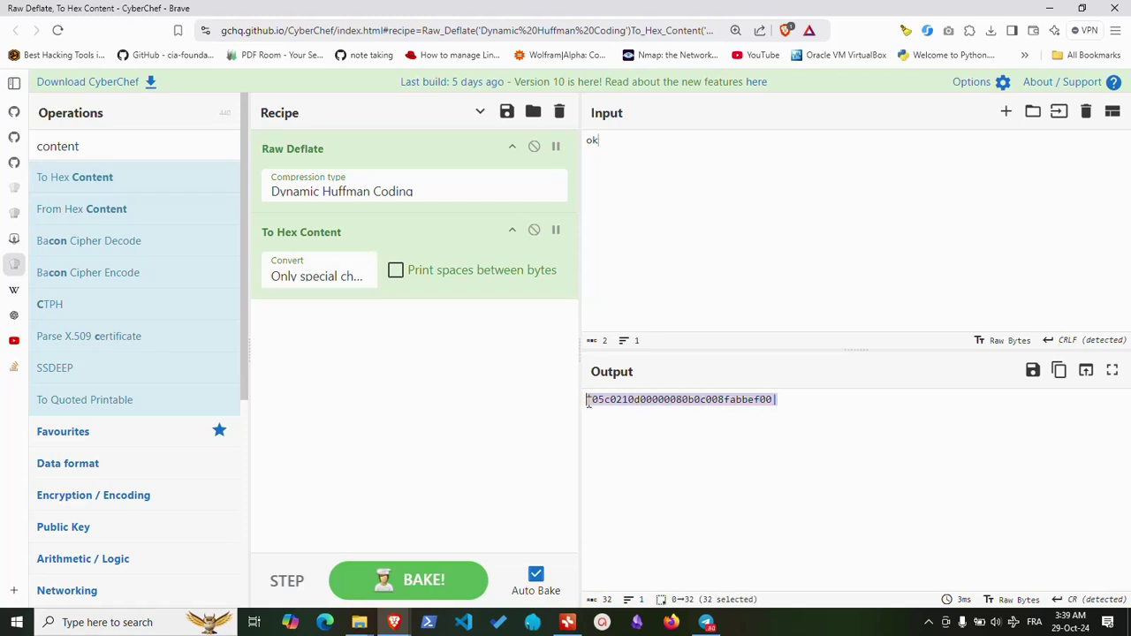
pyautogui.rightClick(632, 399)
pyautogui.click(694, 102)
pyautogui.click(610, 141)
pyautogui.hotkey('ctrl', 'a')
pyautogui.hotkey('ctrl', 'v')
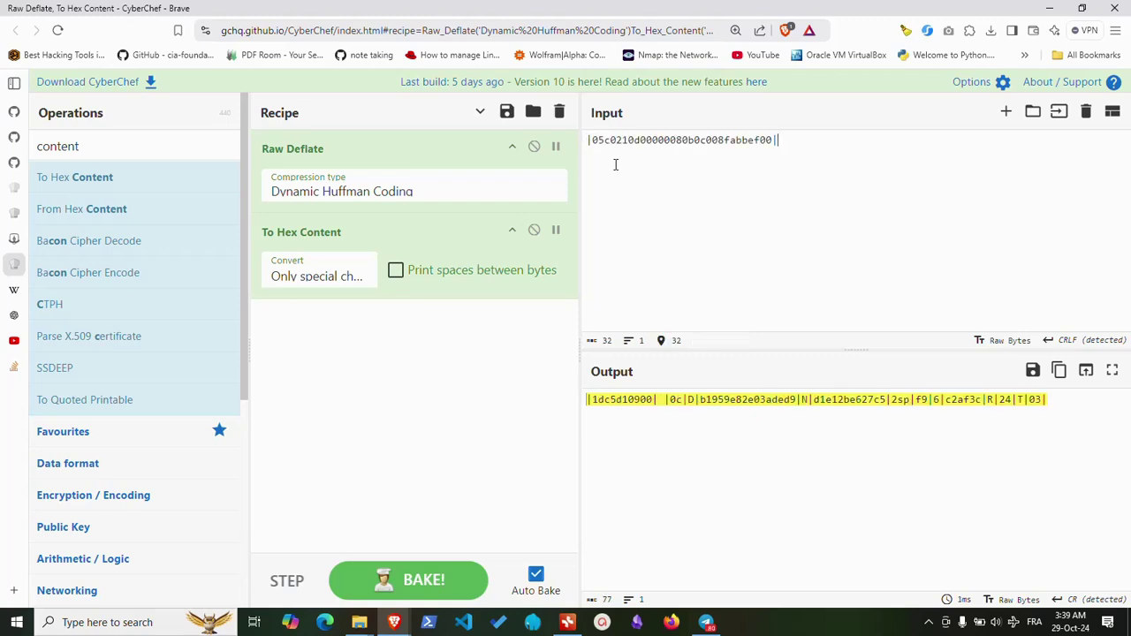
pyautogui.click(558, 111)
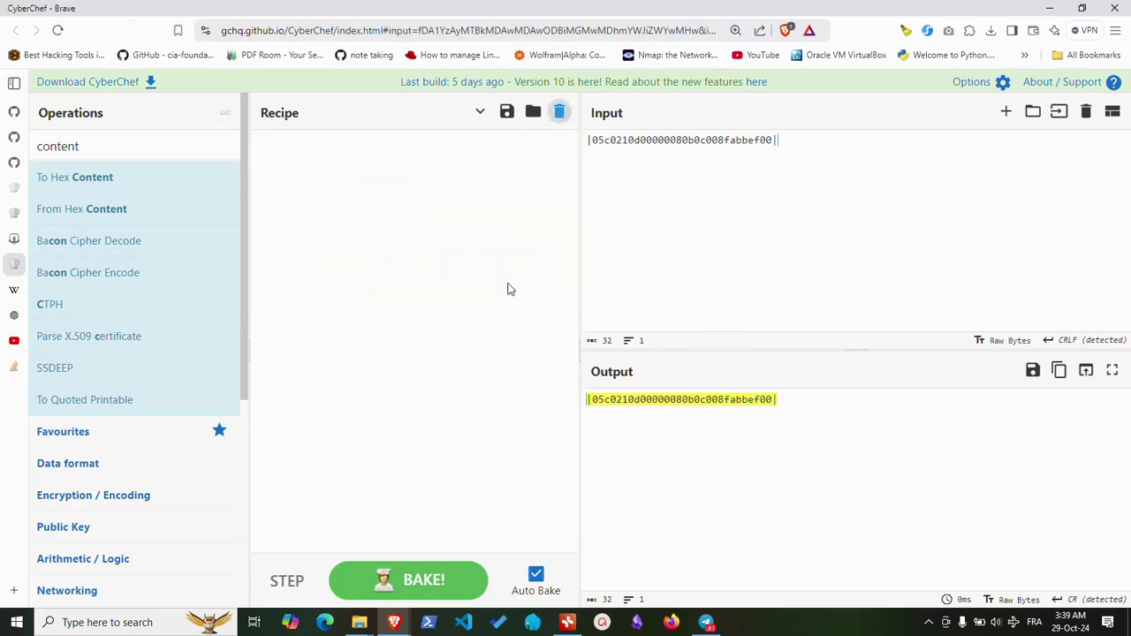
# Decode the hex with From Hex Content and Raw Inflate, giving output 'ok'
pyautogui.moveTo(81, 209); pyautogui.dragTo(319, 175)
pyautogui.doubleClick(104, 146)
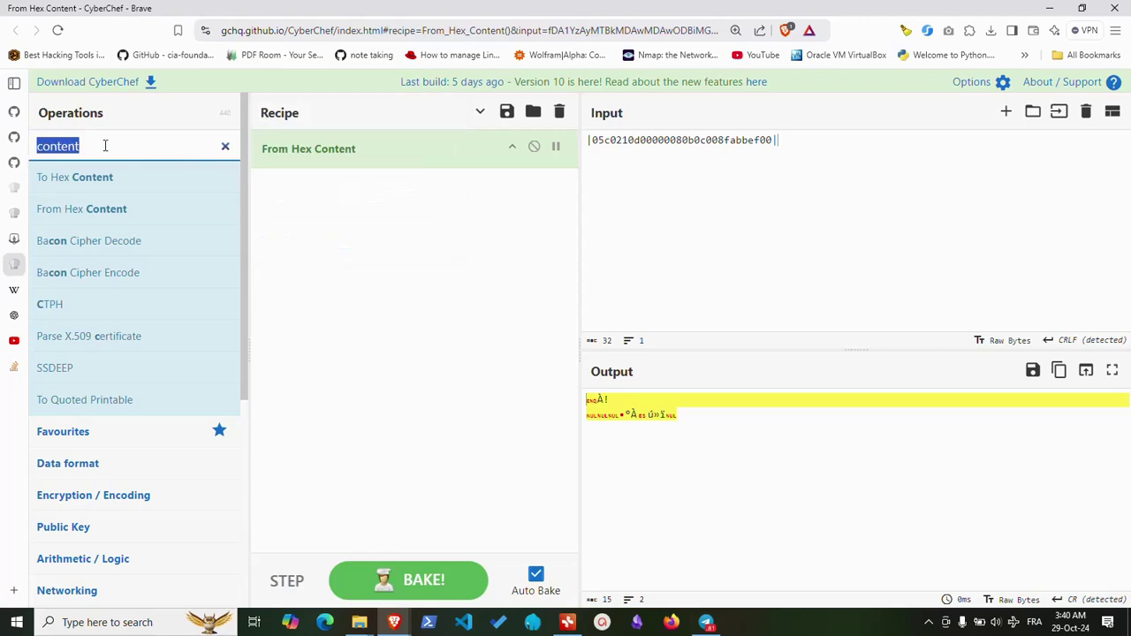
pyautogui.write('infl')
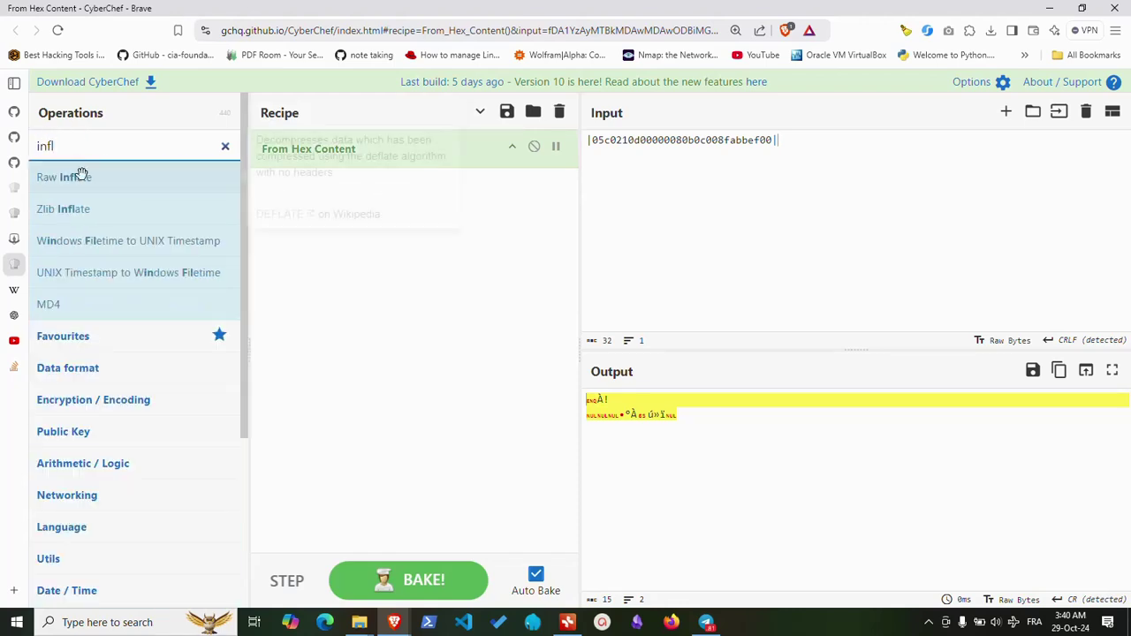
pyautogui.moveTo(82, 176); pyautogui.dragTo(353, 238)
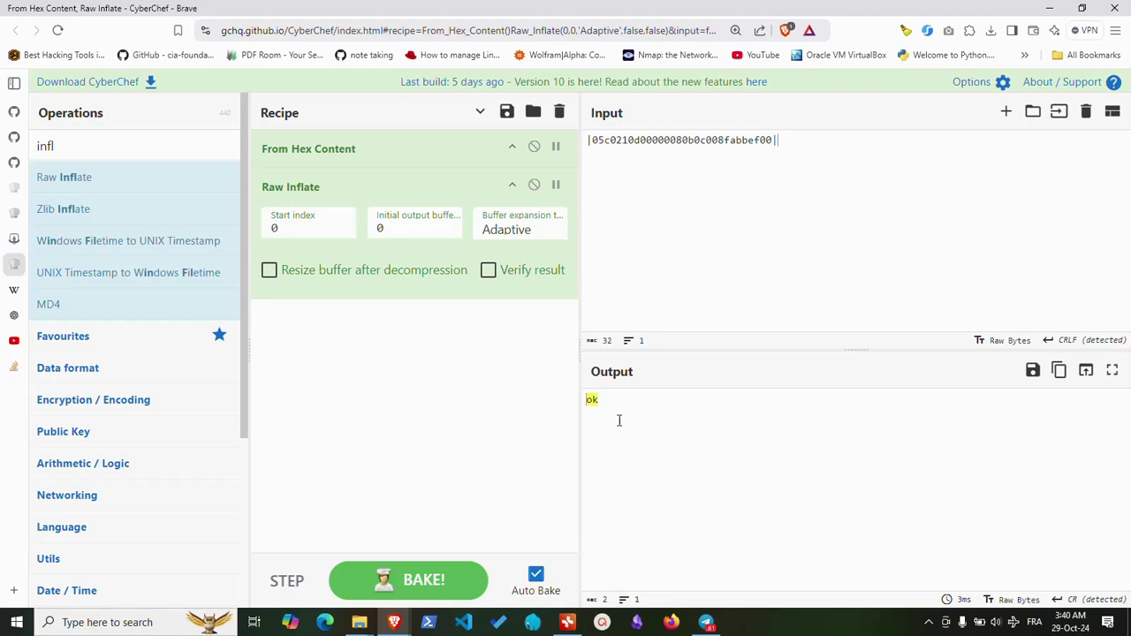
pyautogui.moveTo(618, 421); pyautogui.dragTo(574, 402)
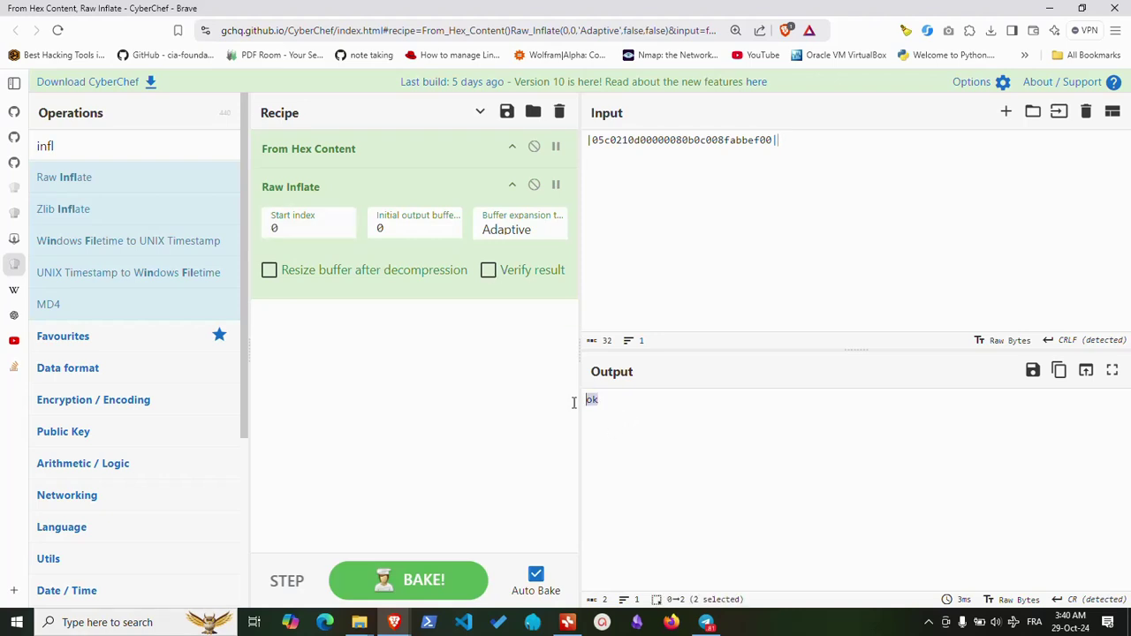
pyautogui.click(948, 621)
pyautogui.click(939, 565)
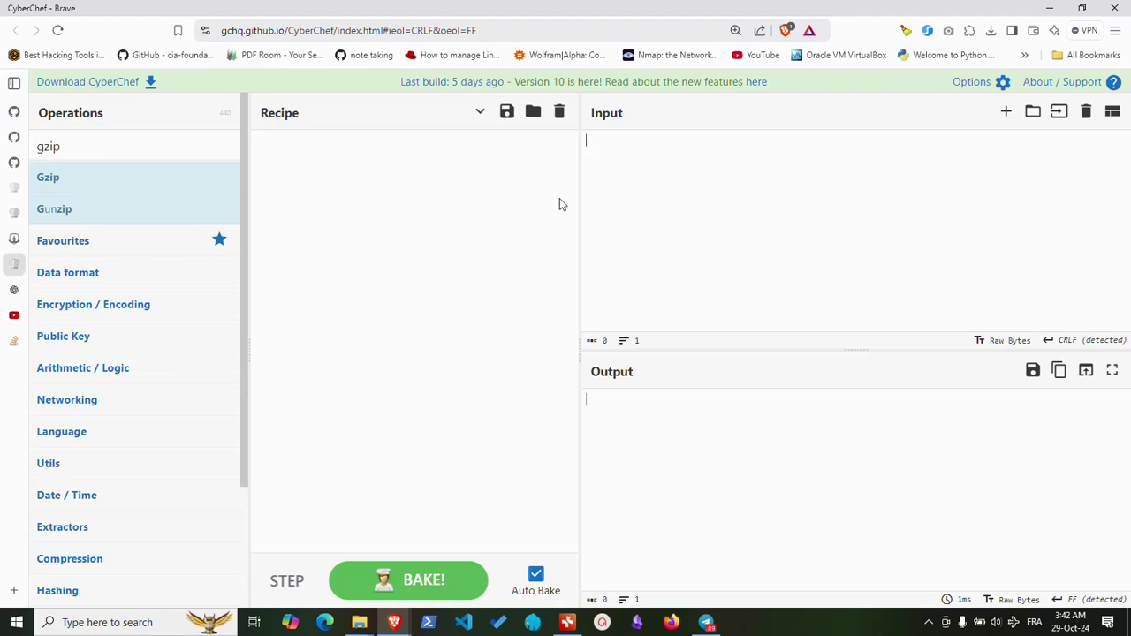
# Compress the input 'ok' with Gzip followed by To Hex Content
pyautogui.write('ok')
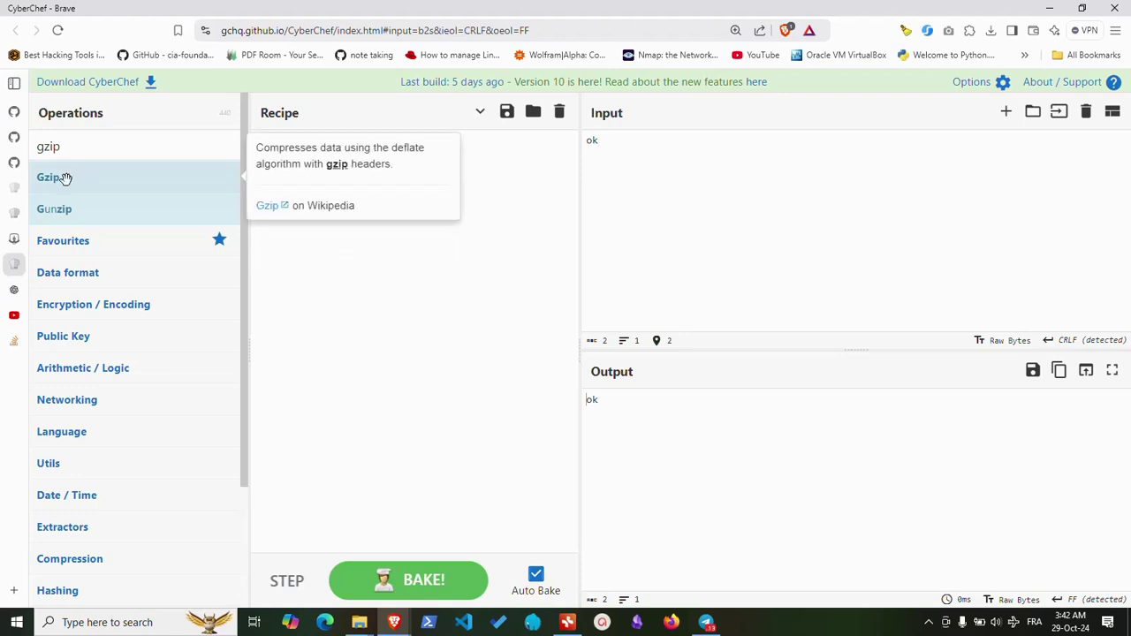
pyautogui.moveTo(65, 176); pyautogui.dragTo(265, 212)
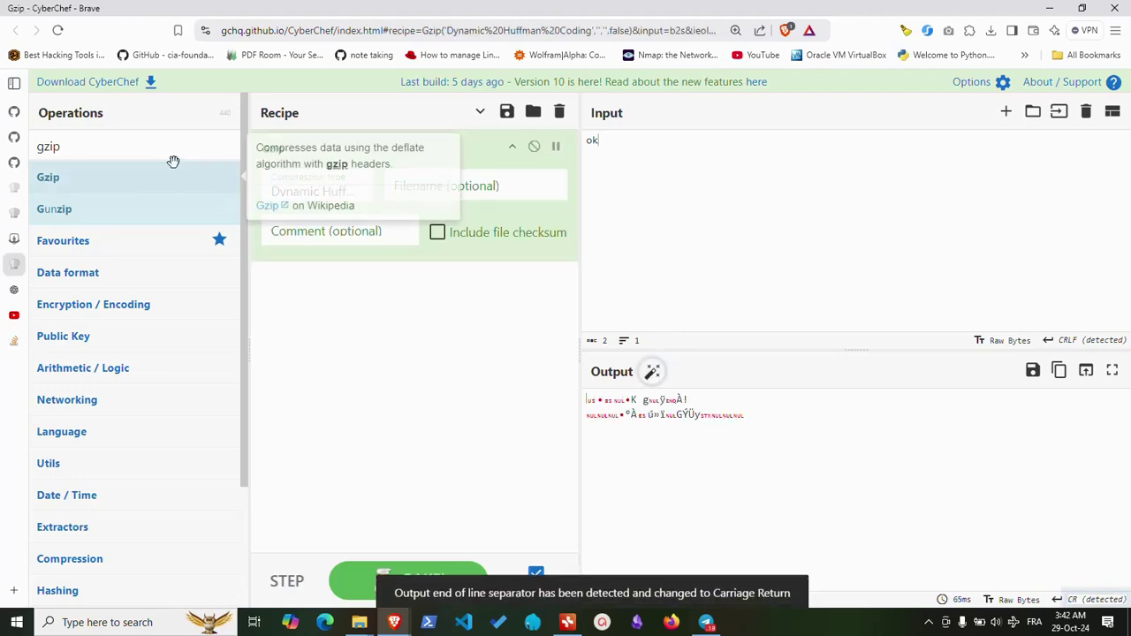
pyautogui.moveTo(761, 415); pyautogui.dragTo(608, 399)
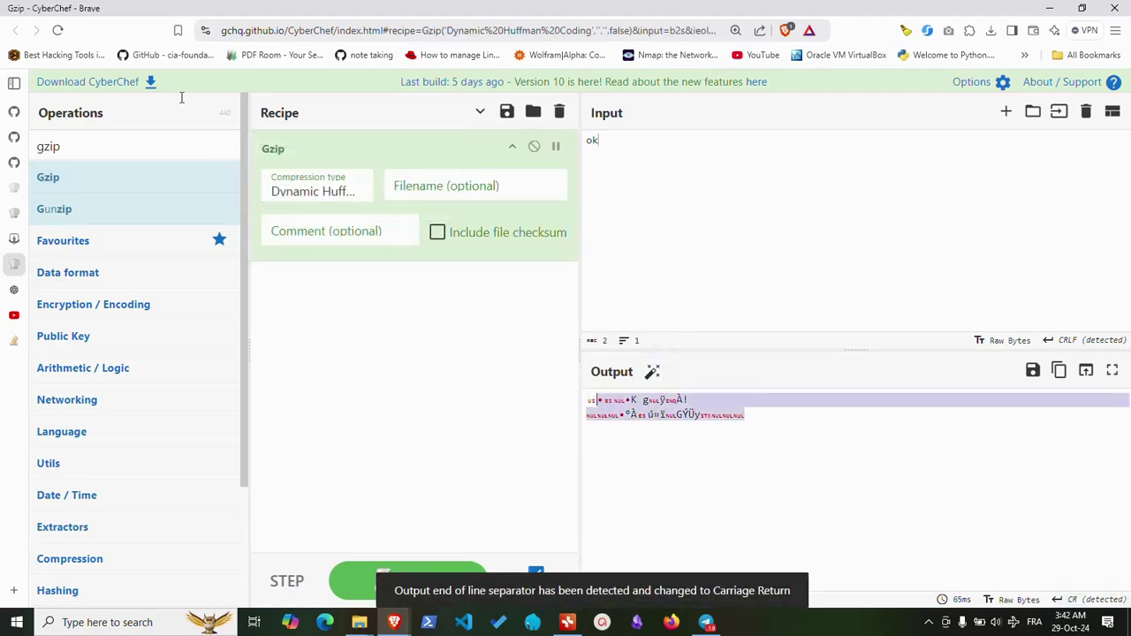
pyautogui.doubleClick(75, 148)
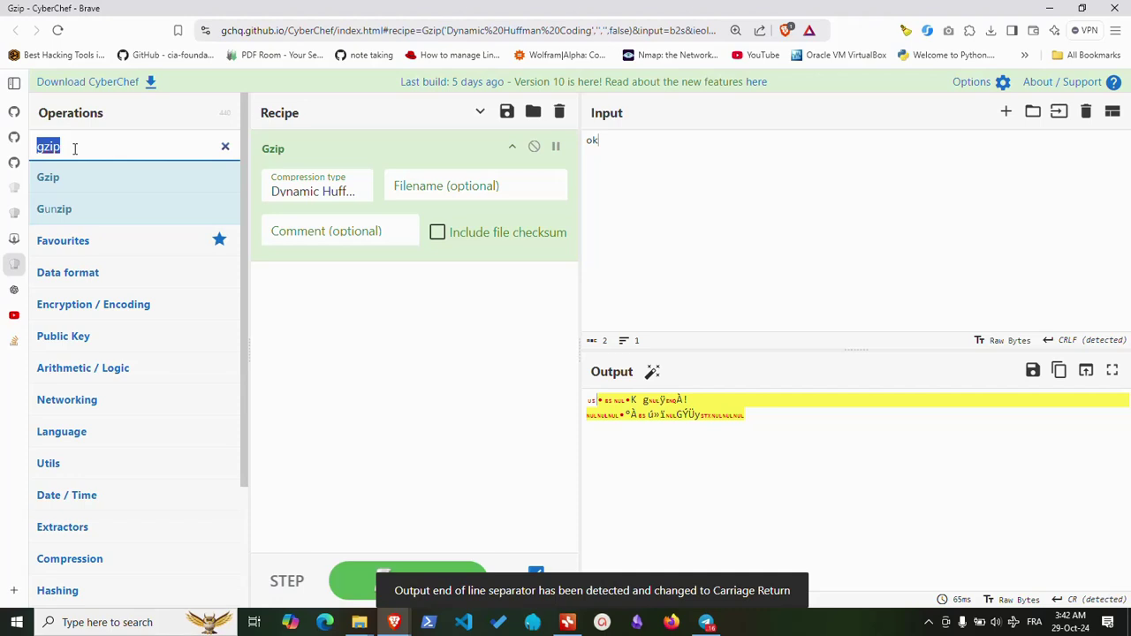
pyautogui.write('cont')
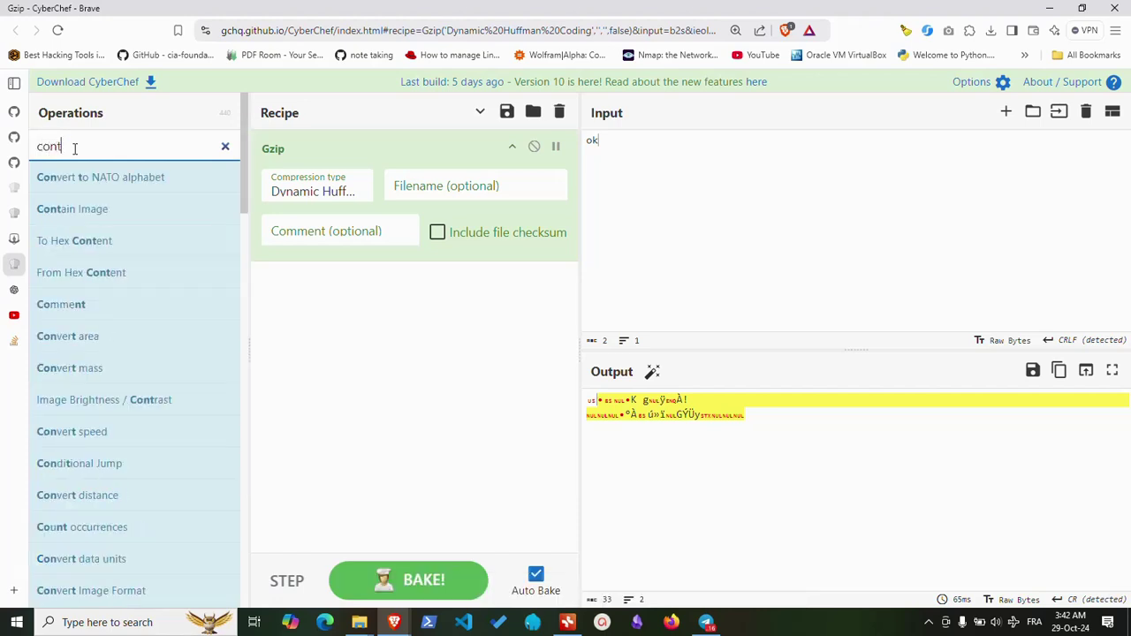
pyautogui.write('en')
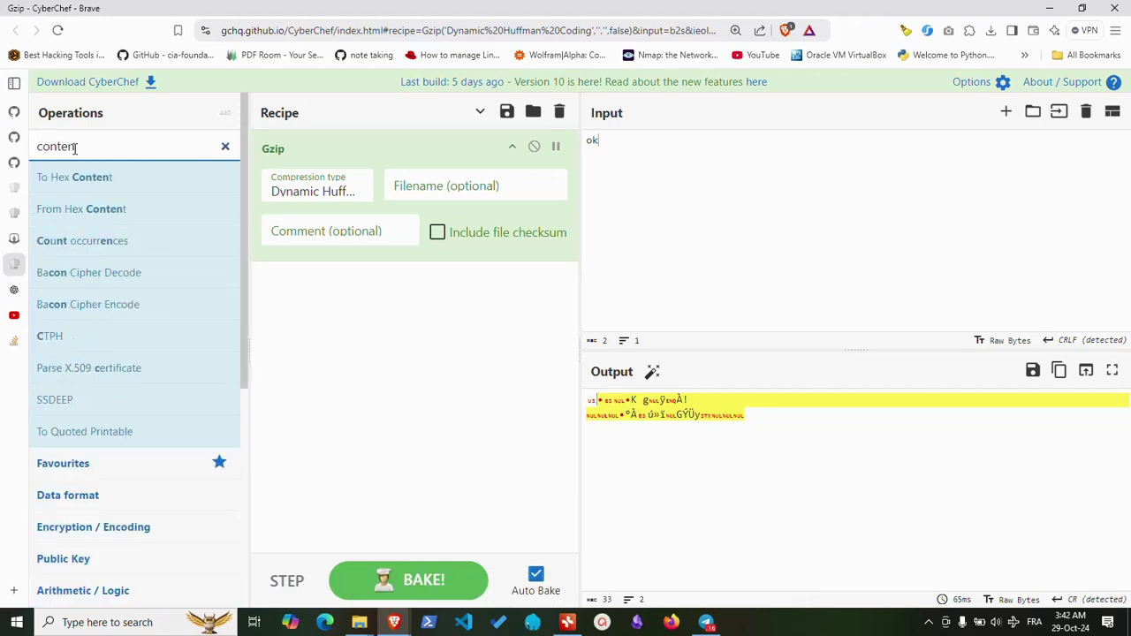
pyautogui.moveTo(78, 177); pyautogui.dragTo(340, 313)
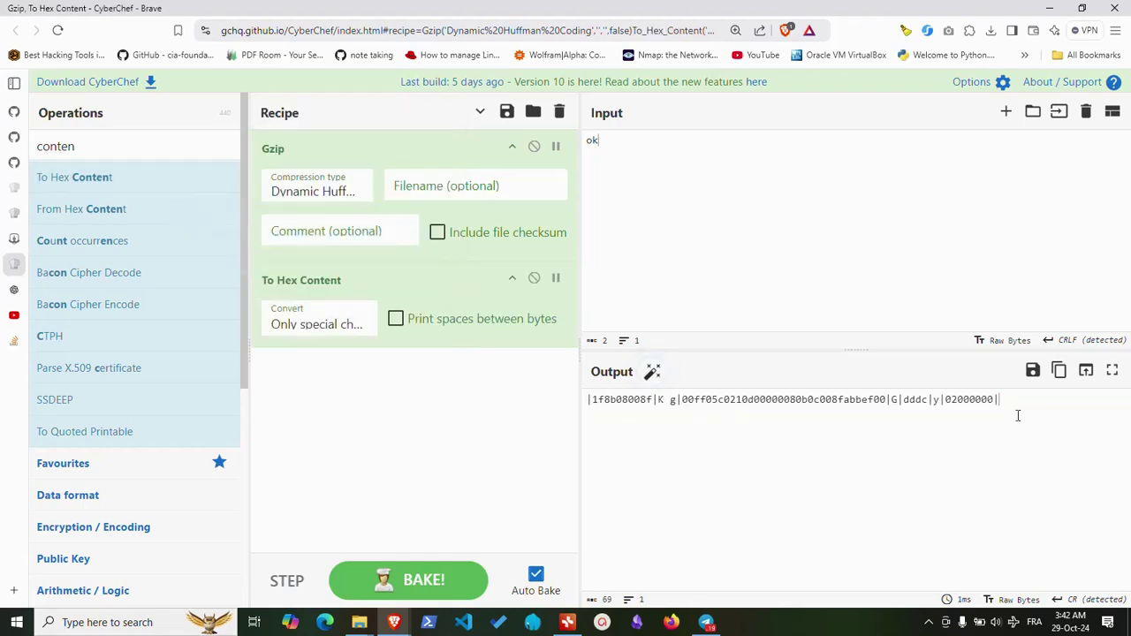
# Replace the input 'ok' with the copied Gzip hex and clear the recipe
pyautogui.moveTo(983, 402); pyautogui.dragTo(585, 399)
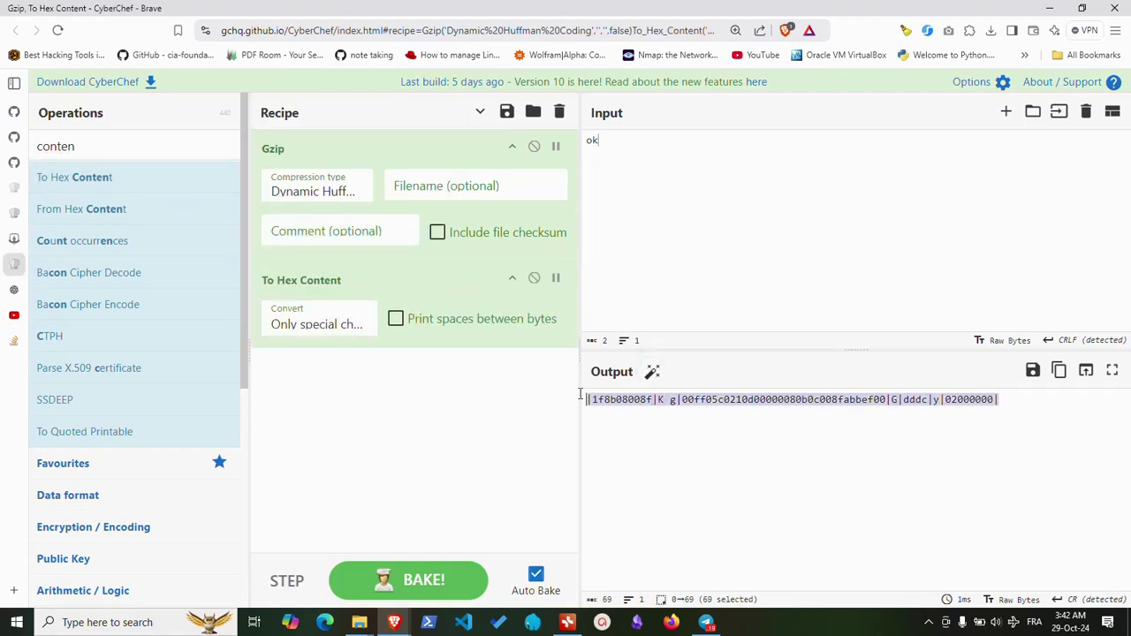
pyautogui.rightClick(633, 399)
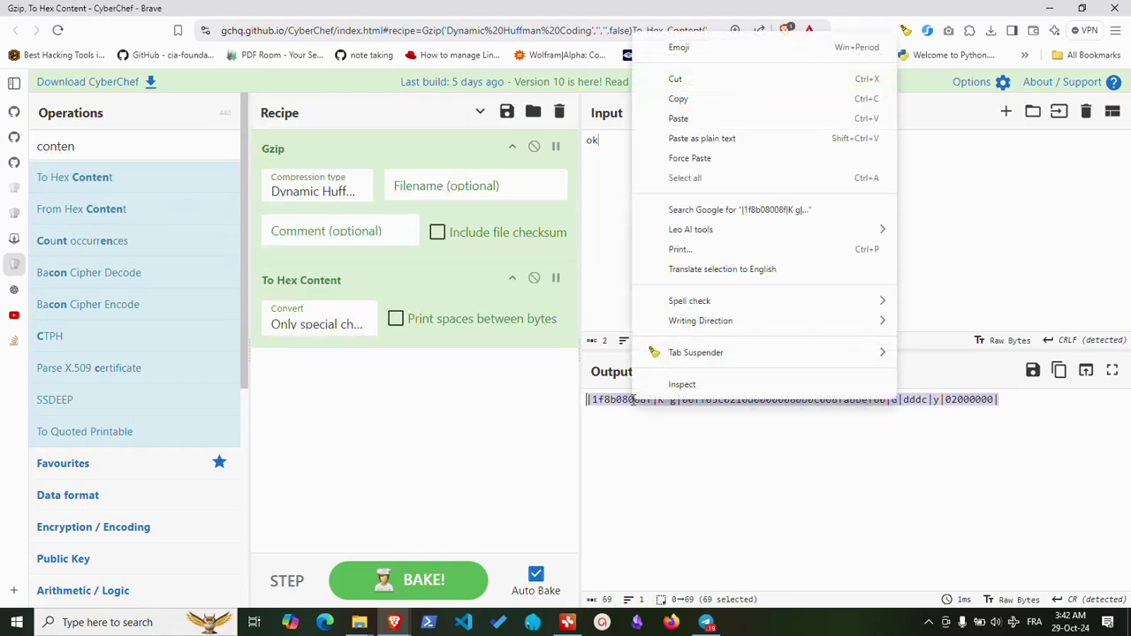
pyautogui.click(686, 100)
pyautogui.click(636, 153)
pyautogui.hotkey('ctrl', 'a')
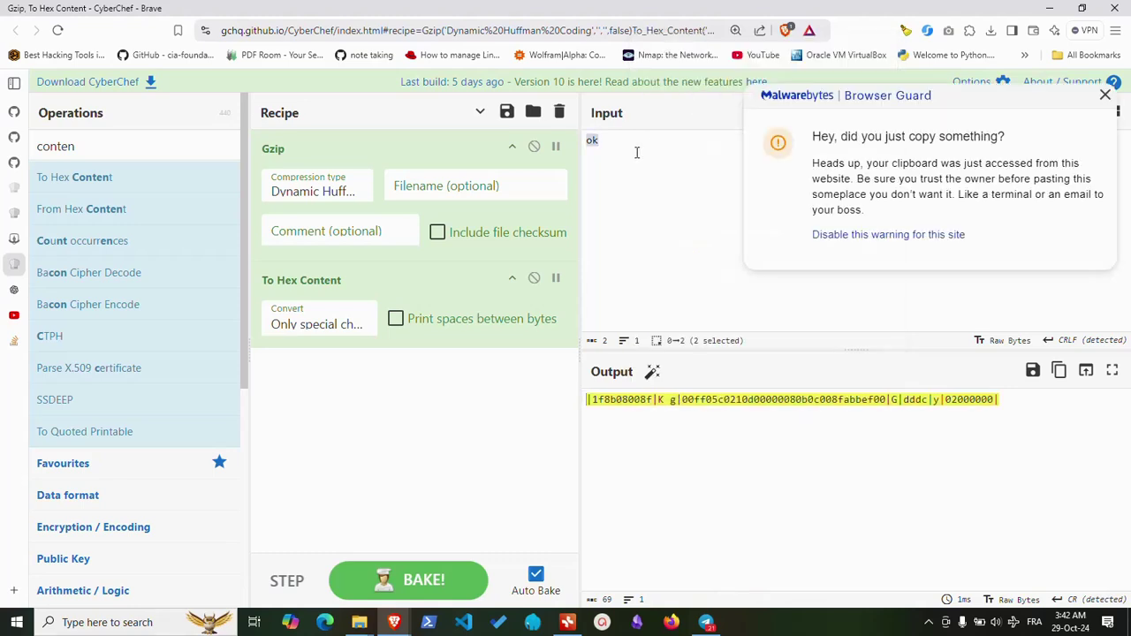
pyautogui.hotkey('ctrl', 'v')
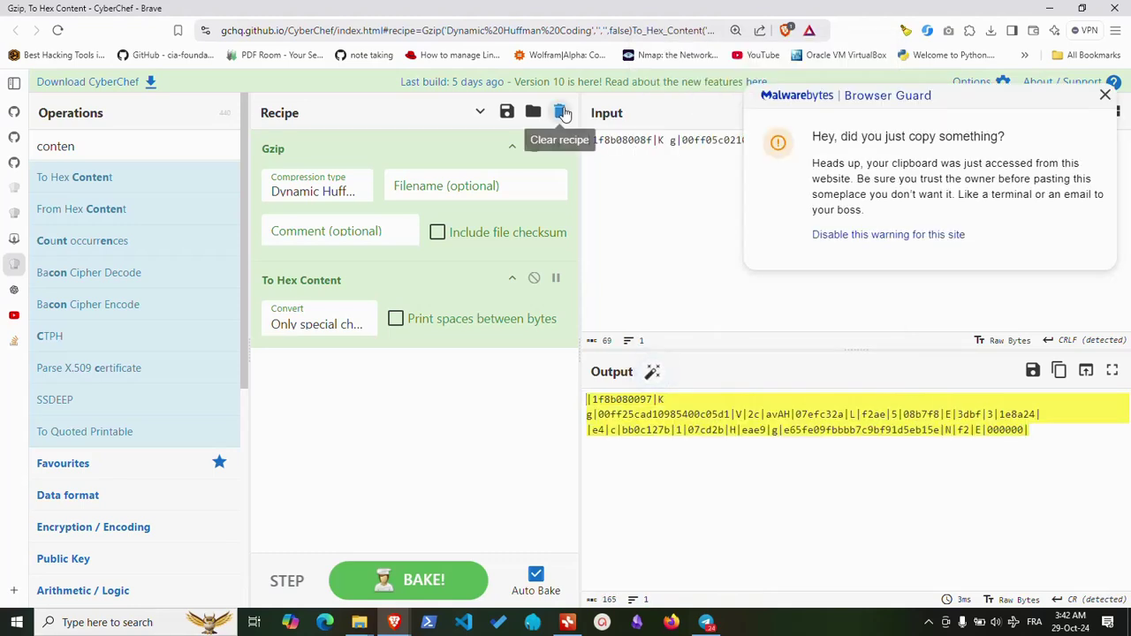
pyautogui.click(559, 111)
# Decode the Gzip hex with From Hex Content and Gunzip, confirming output 'ok'
pyautogui.doubleClick(77, 148)
pyautogui.moveTo(76, 210); pyautogui.dragTo(302, 224)
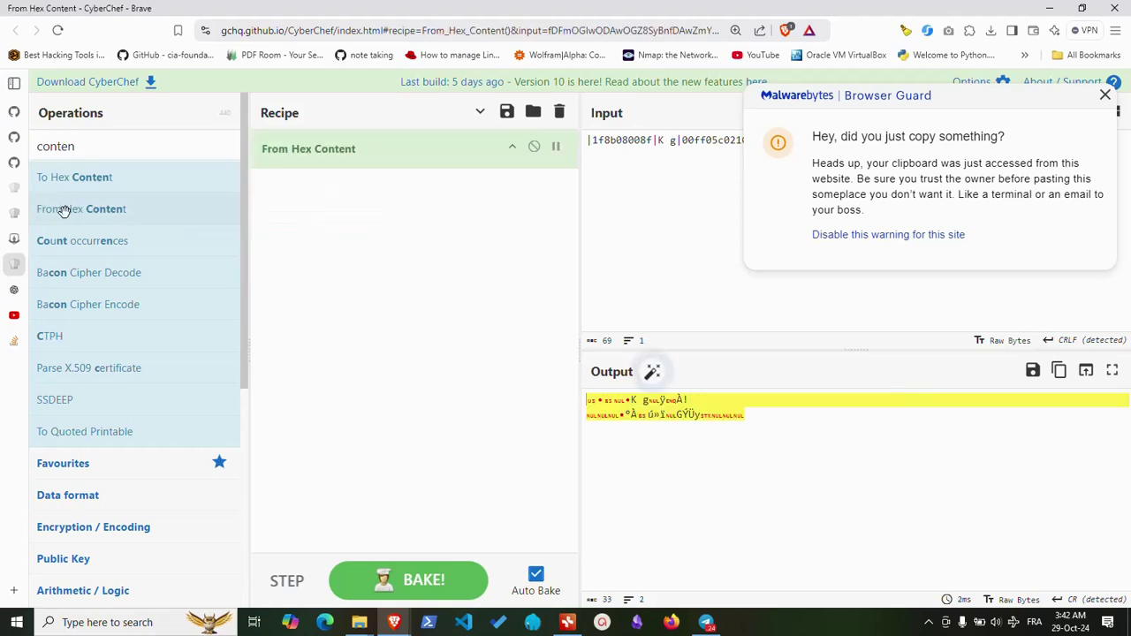
pyautogui.doubleClick(95, 144)
pyautogui.write('gunz')
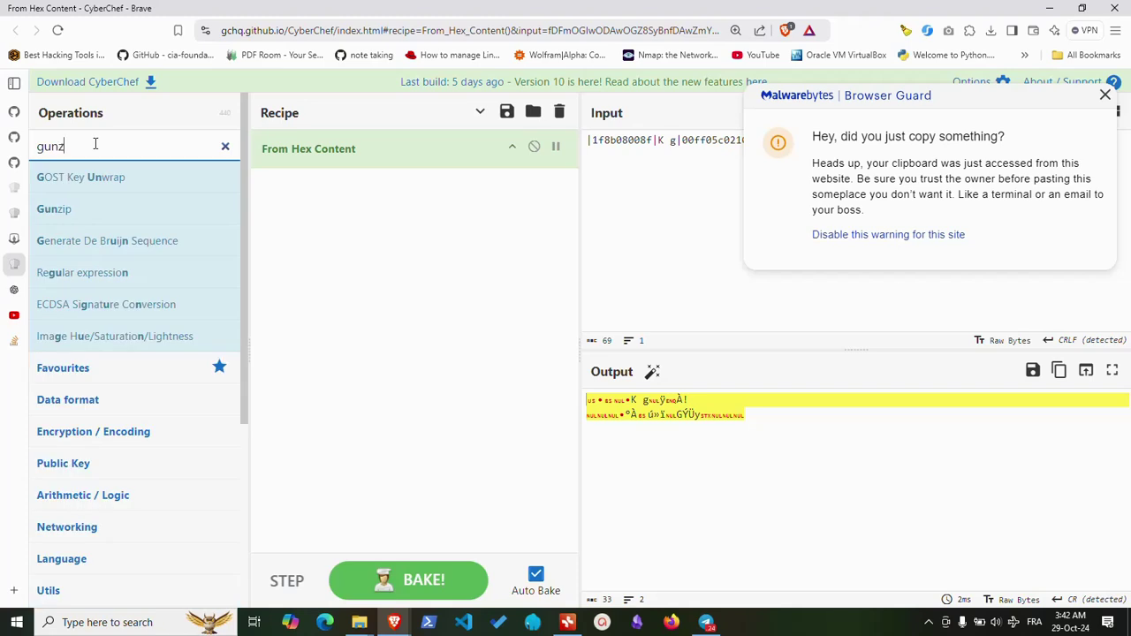
pyautogui.moveTo(98, 177); pyautogui.dragTo(327, 239)
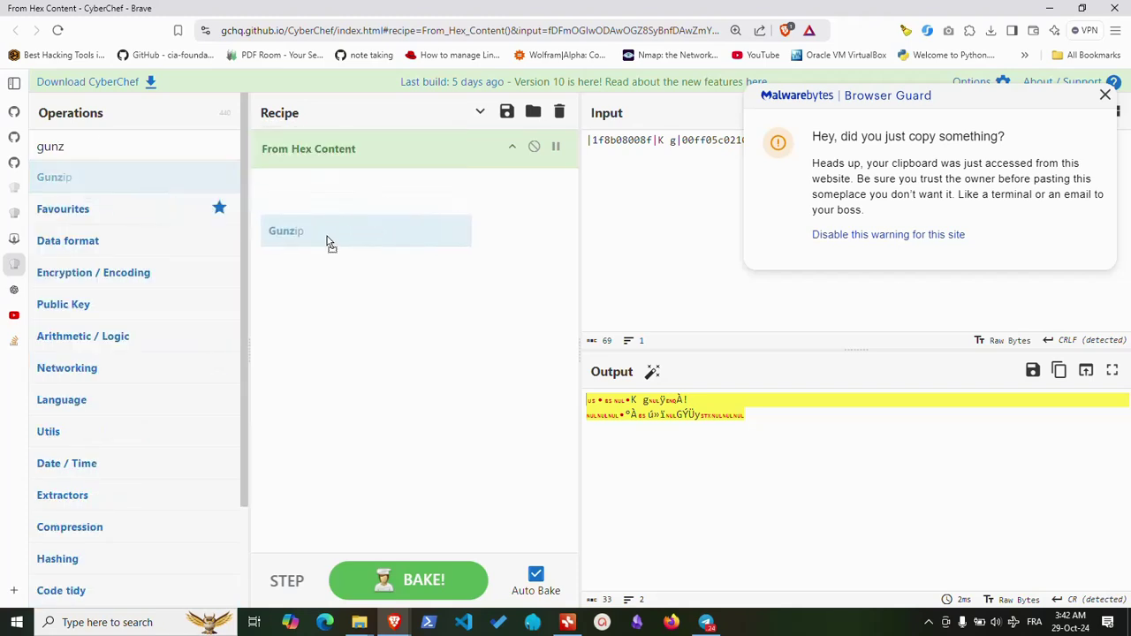
pyautogui.doubleClick(588, 399)
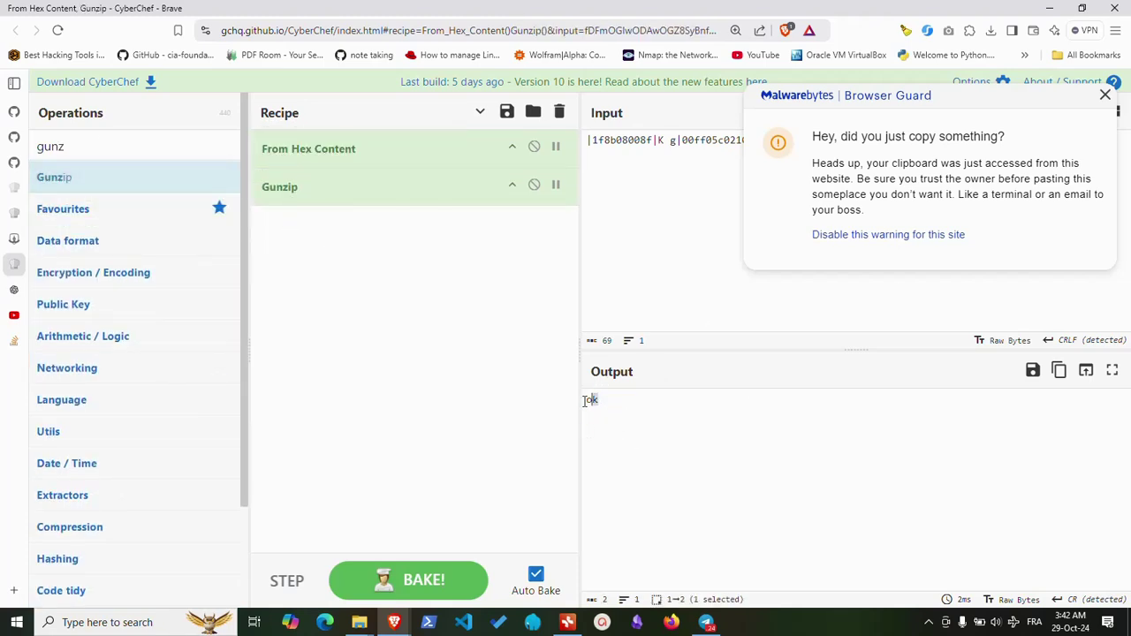
pyautogui.click(1104, 94)
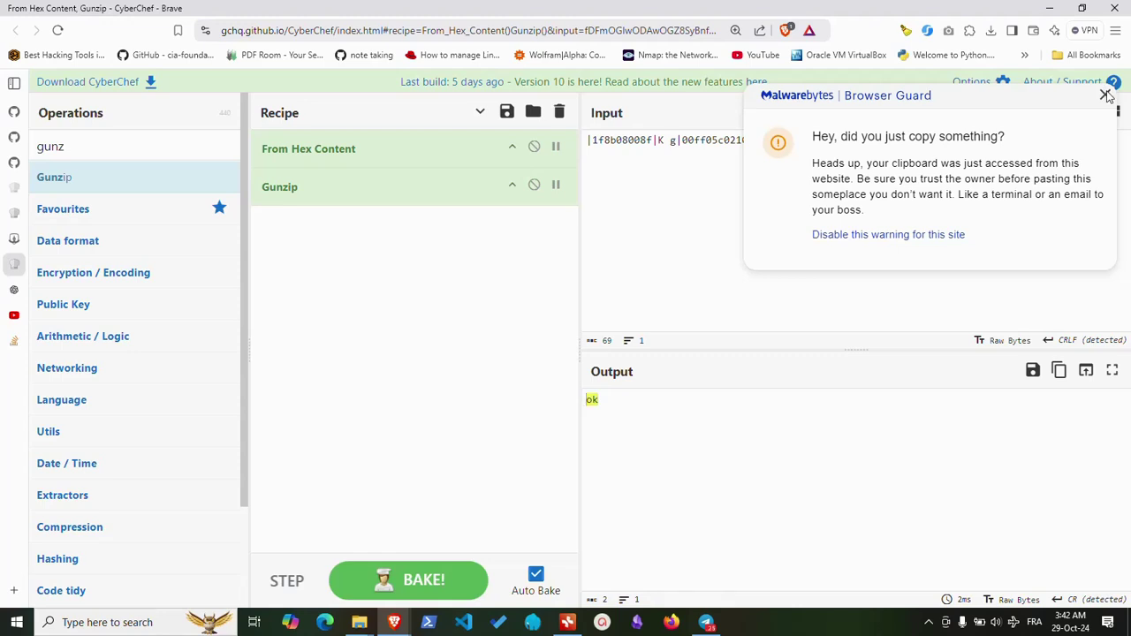
pyautogui.click(929, 622)
pyautogui.click(908, 572)
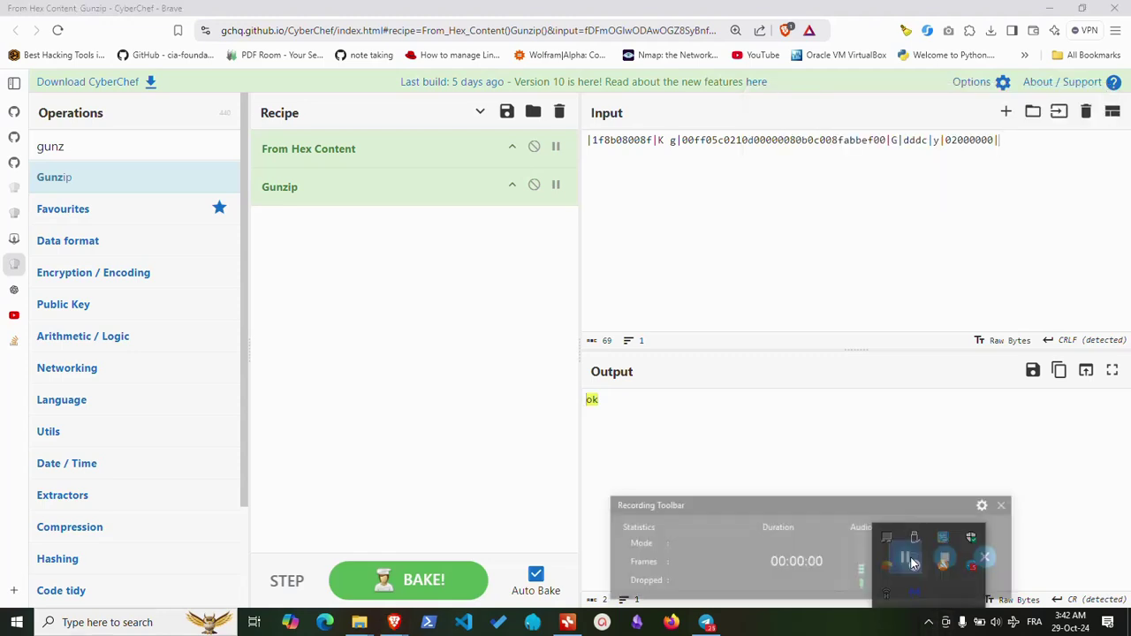
# Type '.gz' into the browser address bar, then delete the input hex
pyautogui.click(335, 33)
pyautogui.write('.gz')
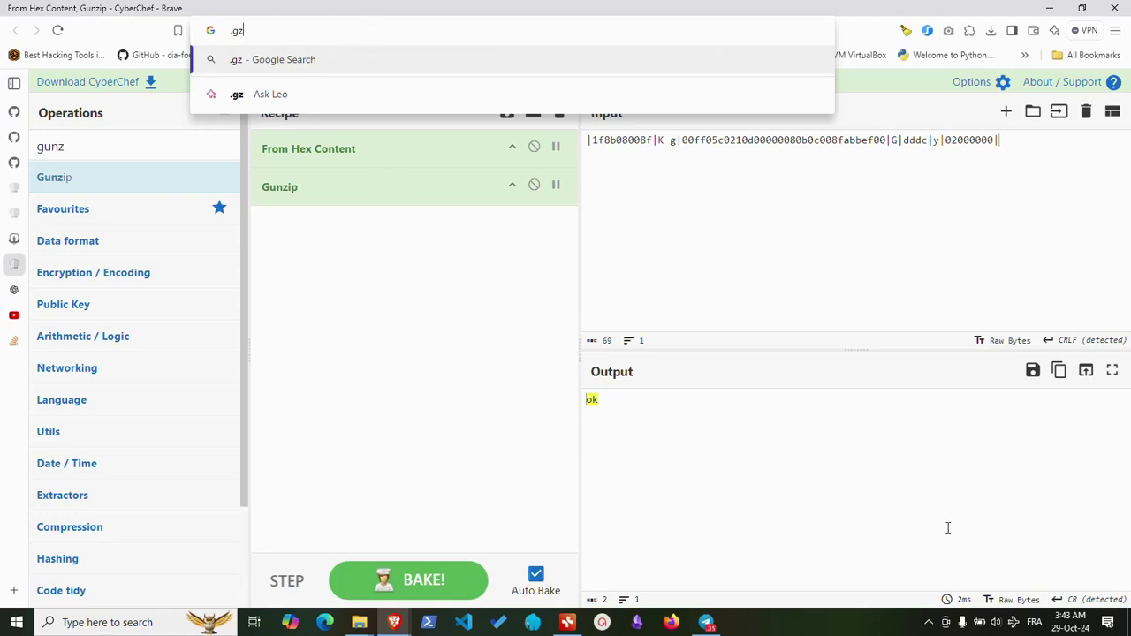
pyautogui.click(248, 255)
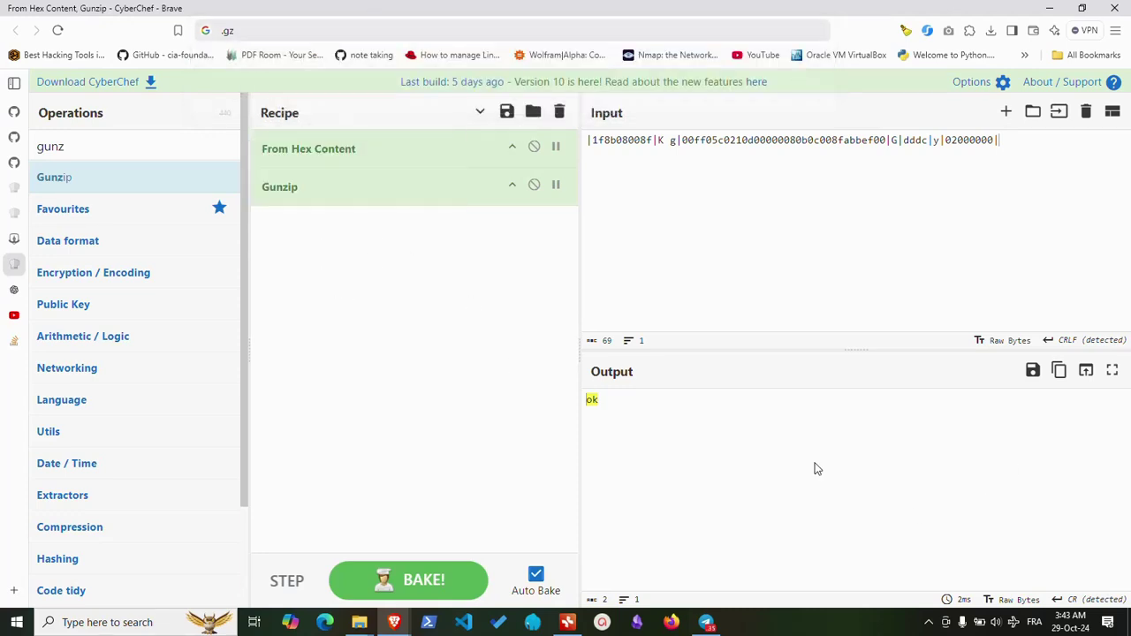
pyautogui.click(928, 622)
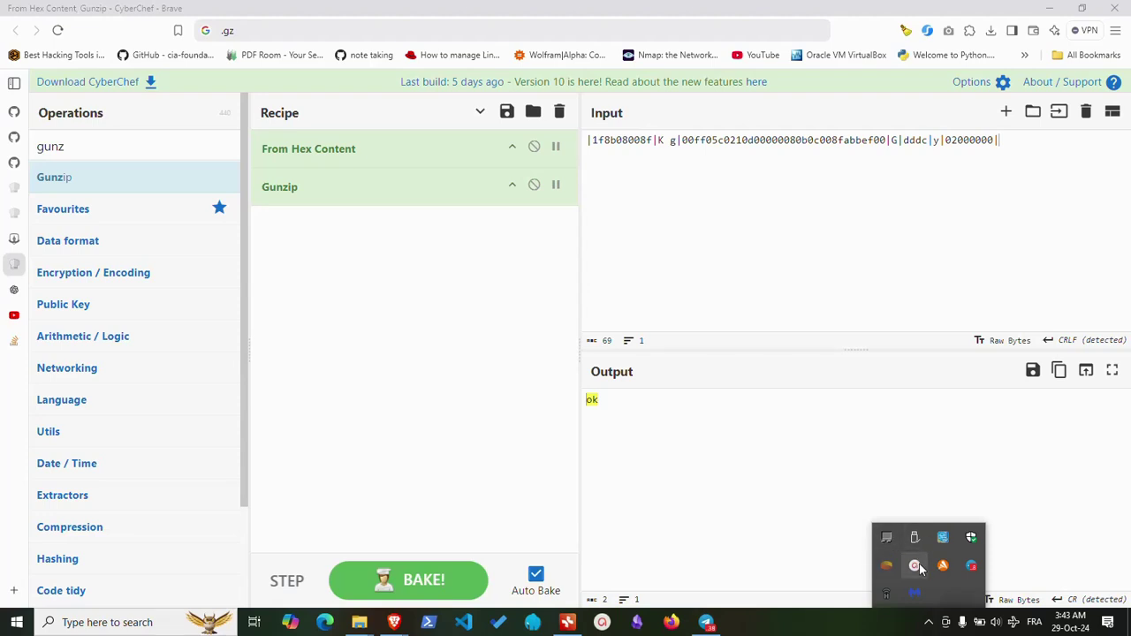
pyautogui.click(887, 538)
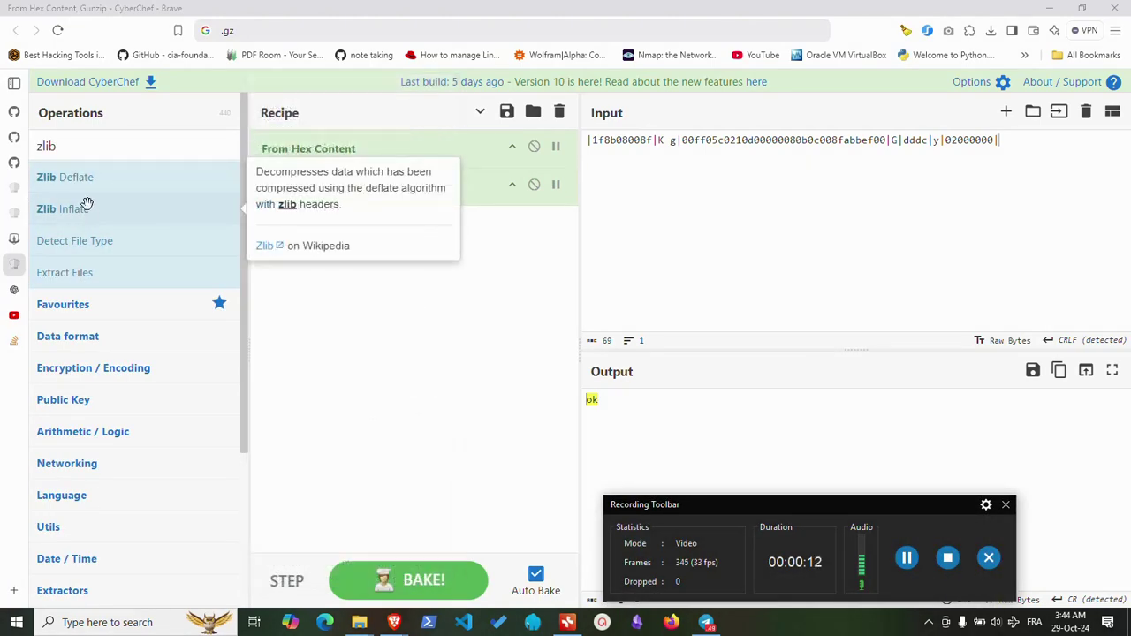
pyautogui.moveTo(1005, 165); pyautogui.dragTo(560, 130)
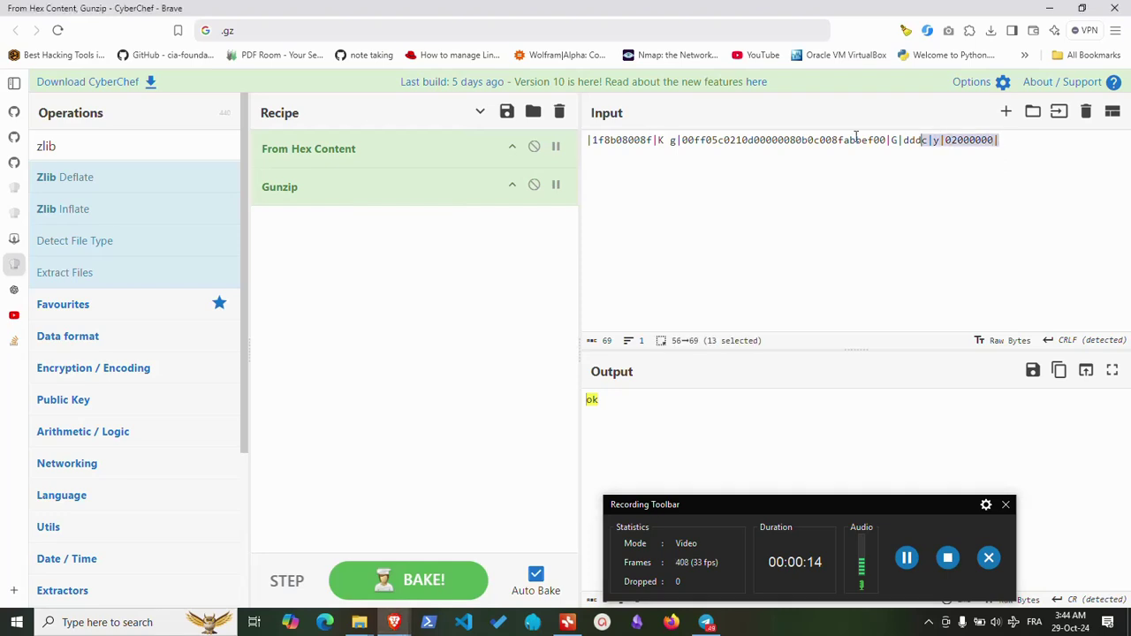
pyautogui.press('BackSpace')
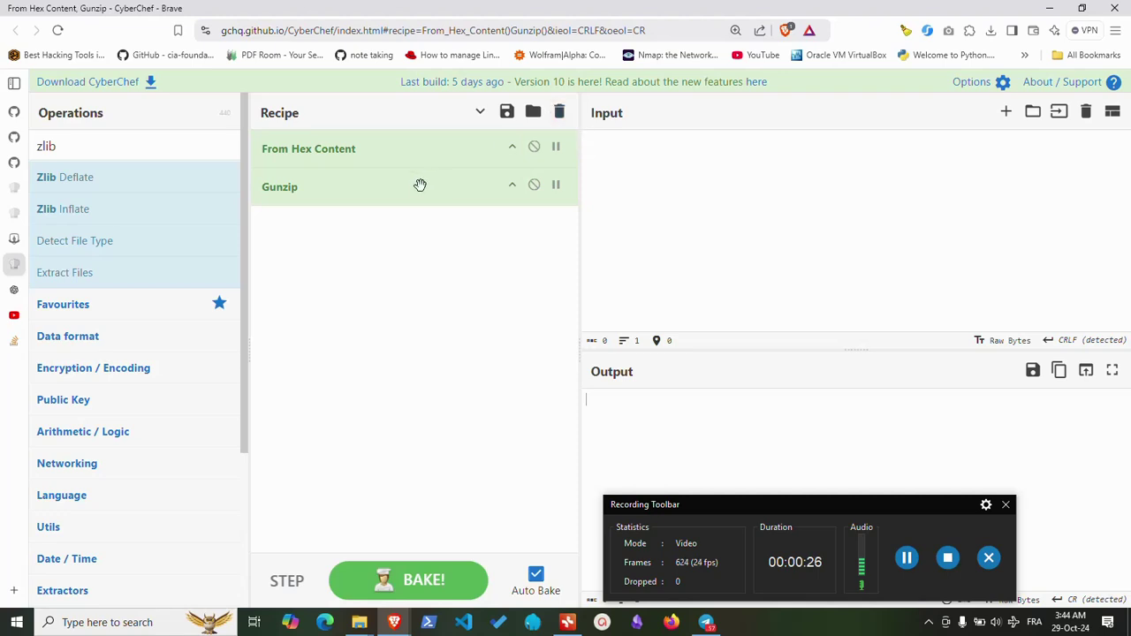
# Clear the recipe and build Zlib Deflate followed by To Hex Content
pyautogui.click(560, 113)
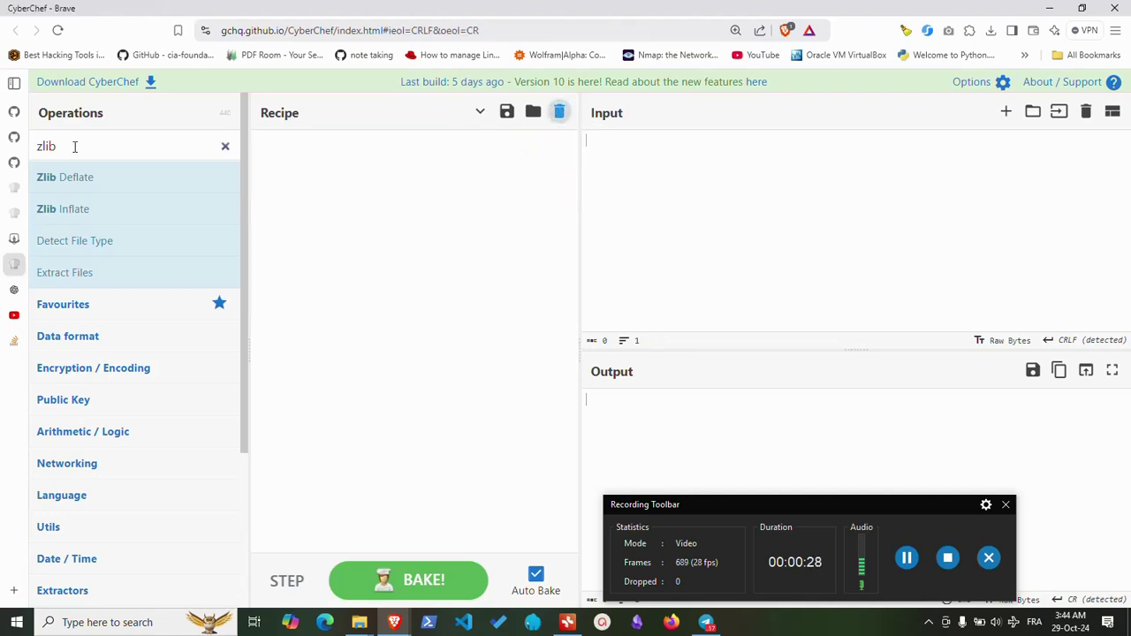
pyautogui.moveTo(62, 177); pyautogui.dragTo(349, 281)
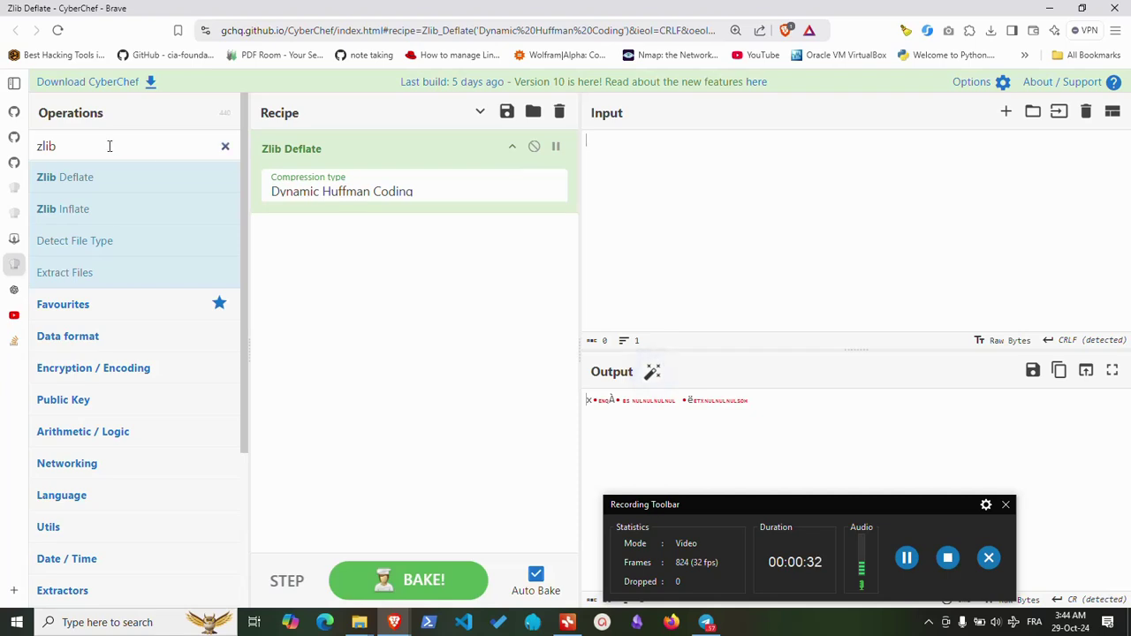
pyautogui.doubleClick(108, 145)
pyautogui.write('cen')
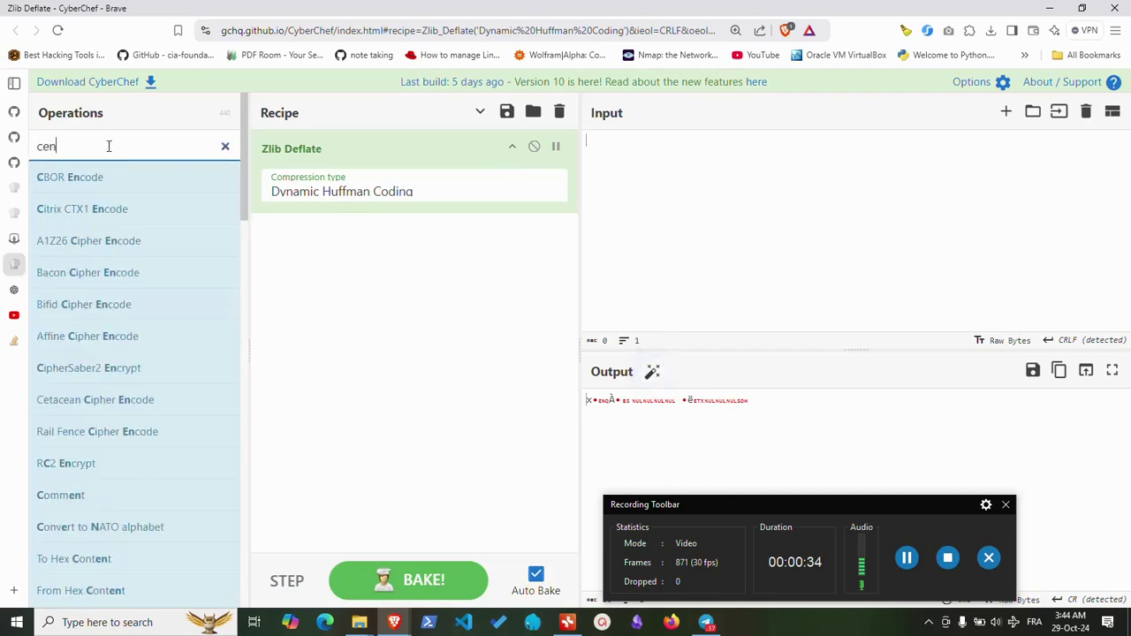
pyautogui.write('tent')
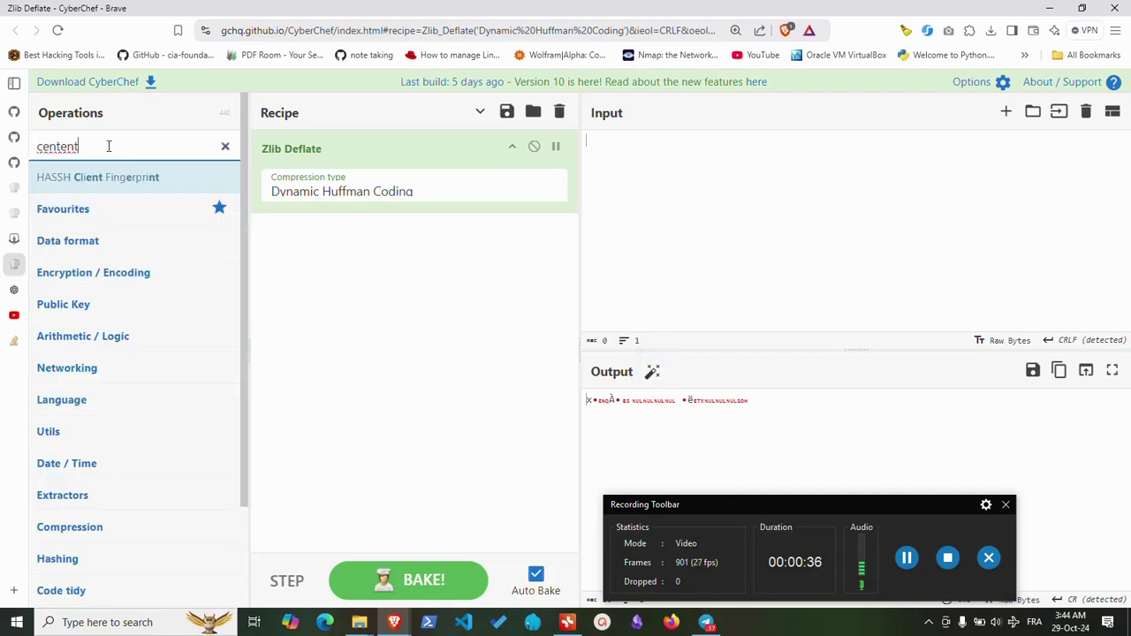
pyautogui.click(50, 146)
pyautogui.press('BackSpace')
pyautogui.write('o')
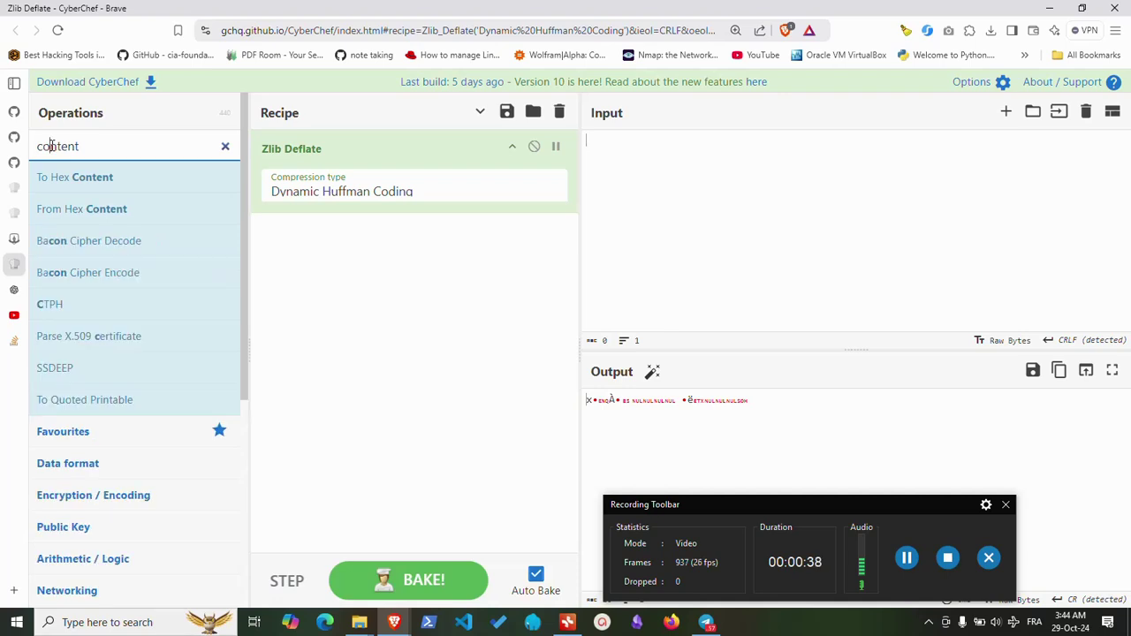
pyautogui.moveTo(80, 208)
pyautogui.mouseDown()
pyautogui.moveTo(311, 146)
pyautogui.moveTo(72, 200)
pyautogui.moveTo(270, 238)
pyautogui.mouseUp()
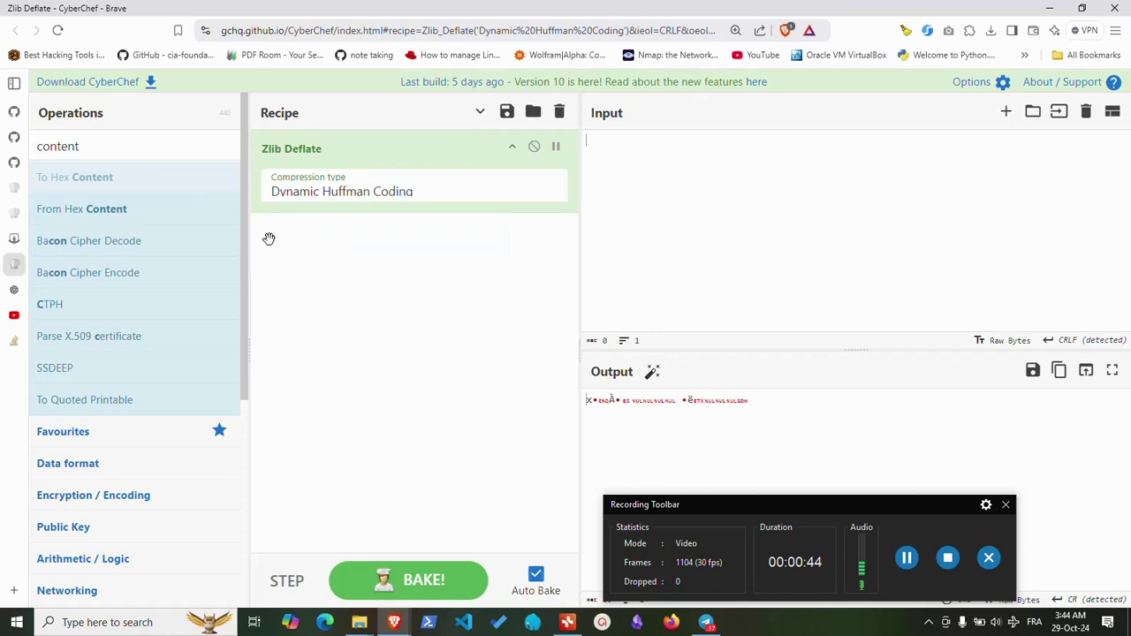
pyautogui.moveTo(378, 331); pyautogui.dragTo(380, 328)
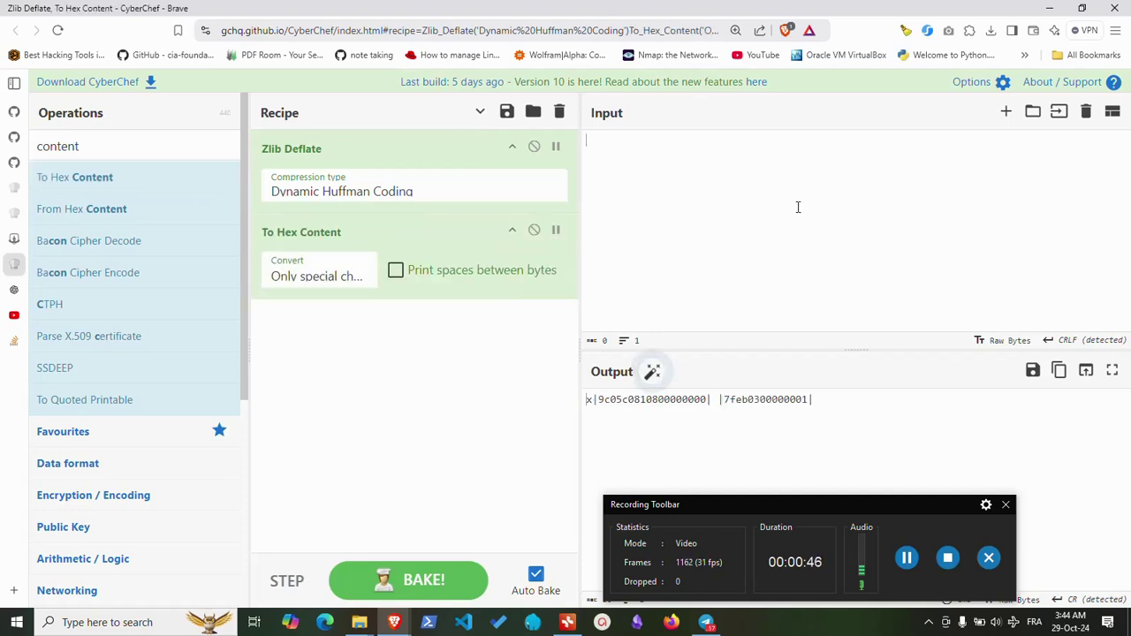
# Enter 'ok' as input and copy the resulting Zlib hex output
pyautogui.write('ok')
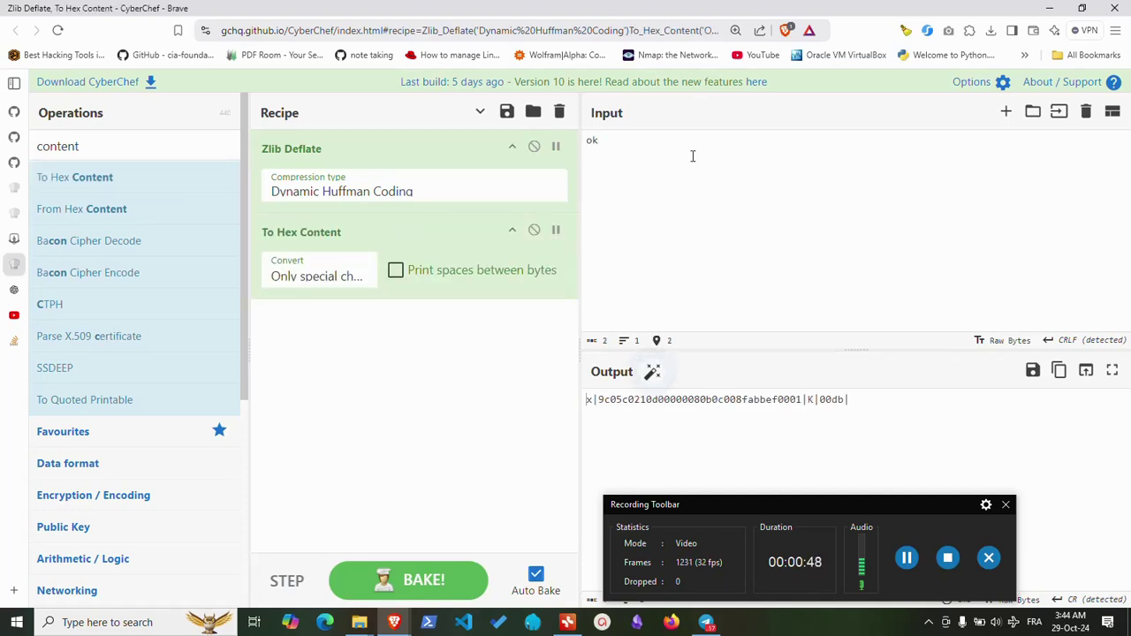
pyautogui.moveTo(850, 398); pyautogui.dragTo(579, 410)
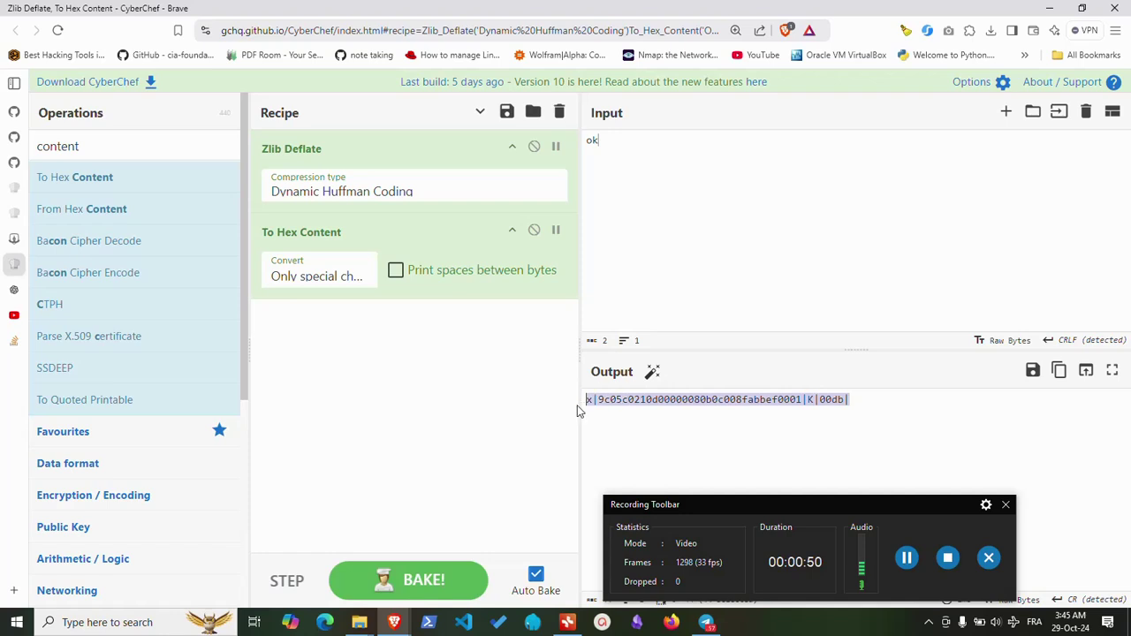
pyautogui.rightClick(609, 396)
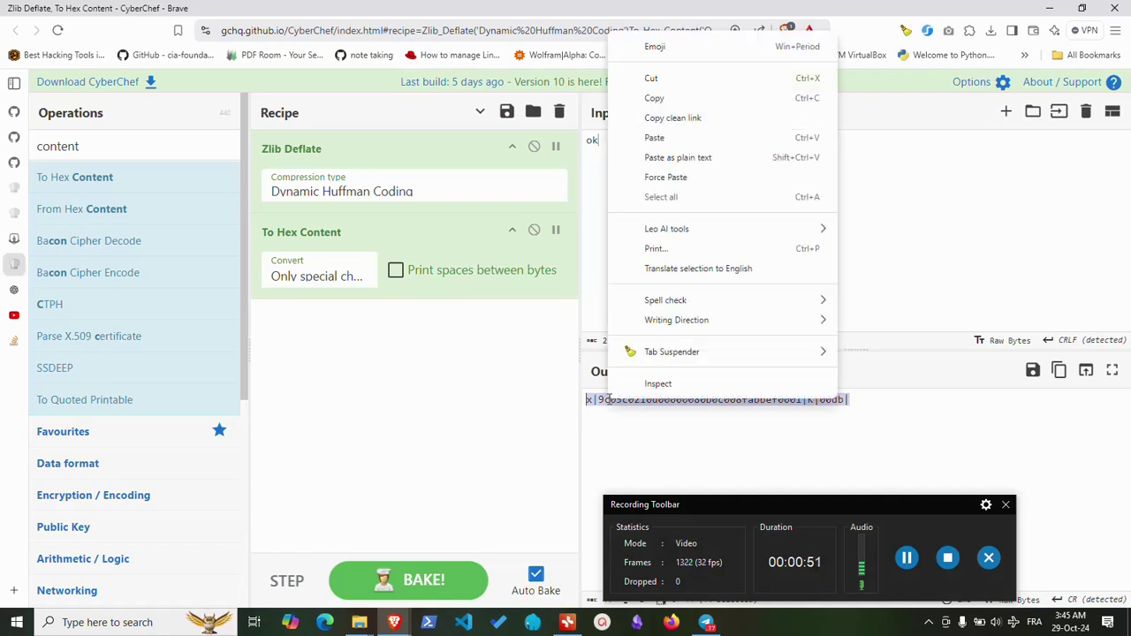
pyautogui.click(673, 98)
# Clear the recipe and paste the Zlib hex over the input 'ok'
pyautogui.click(558, 111)
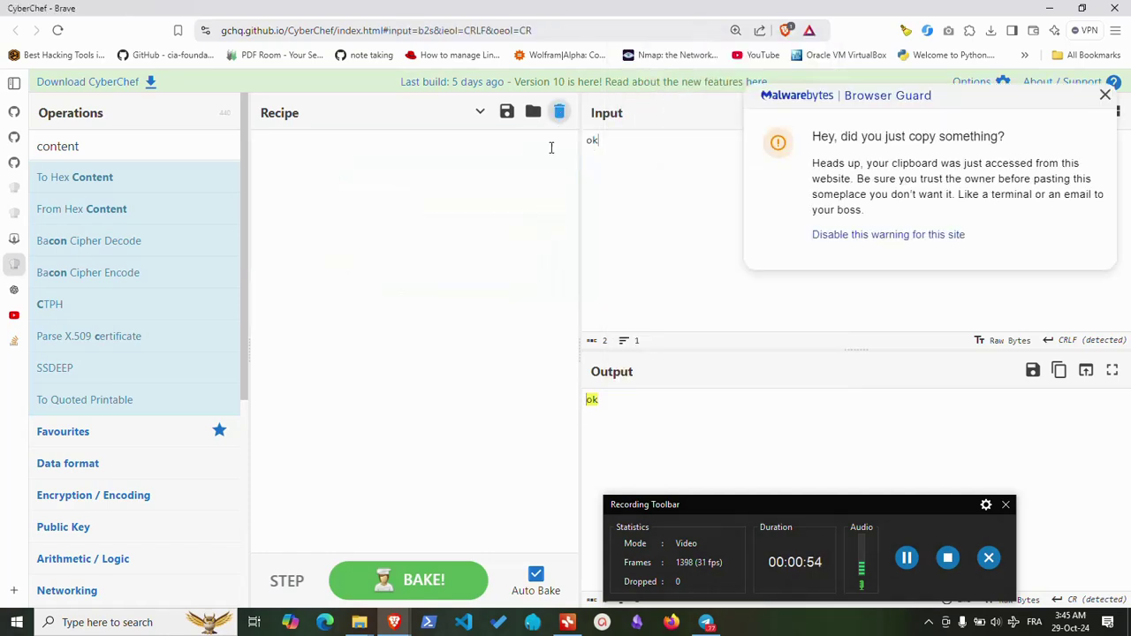
pyautogui.hotkey('ctrl', 'a')
pyautogui.hotkey('ctrl', 'v')
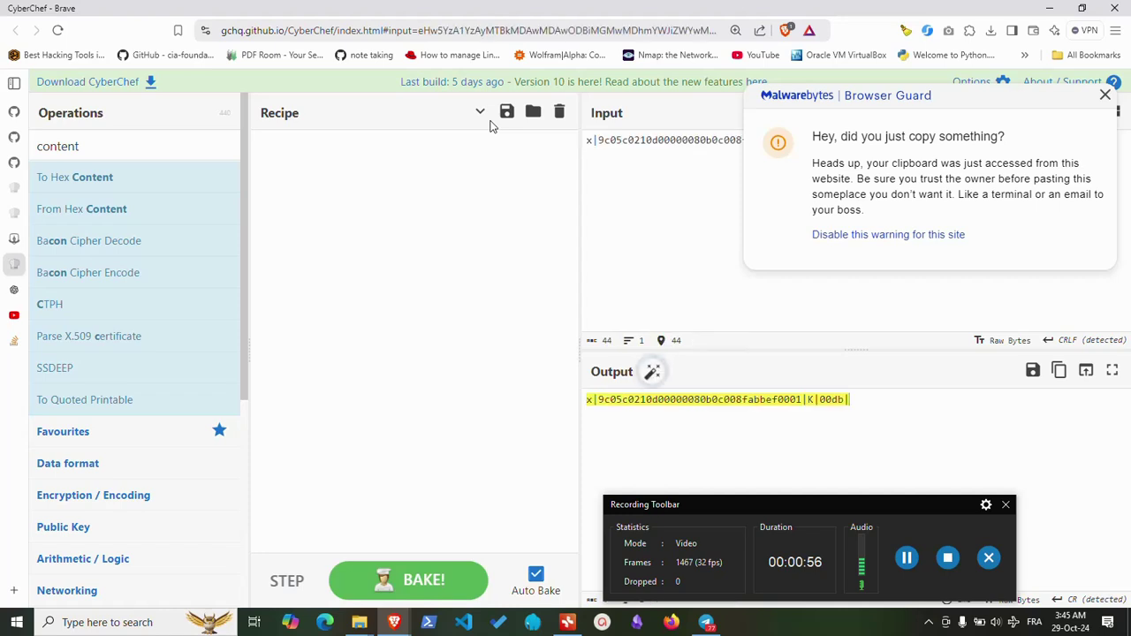
# Decode the hex with From Hex Content and Zlib Inflate
pyautogui.moveTo(78, 214); pyautogui.dragTo(329, 198)
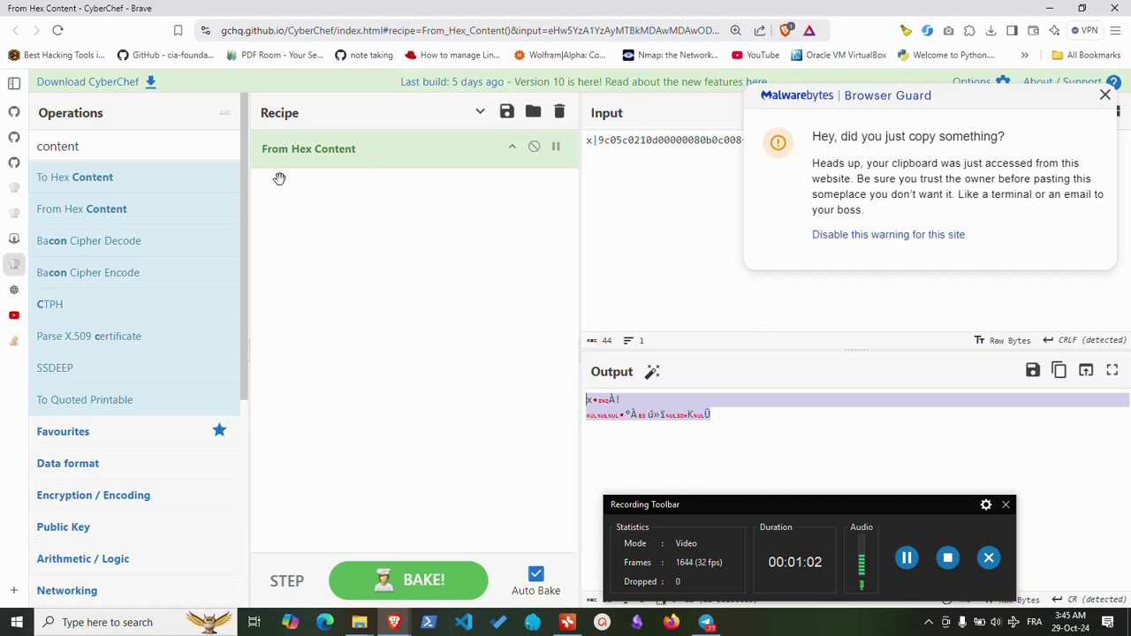
pyautogui.doubleClick(97, 151)
pyautogui.write('z')
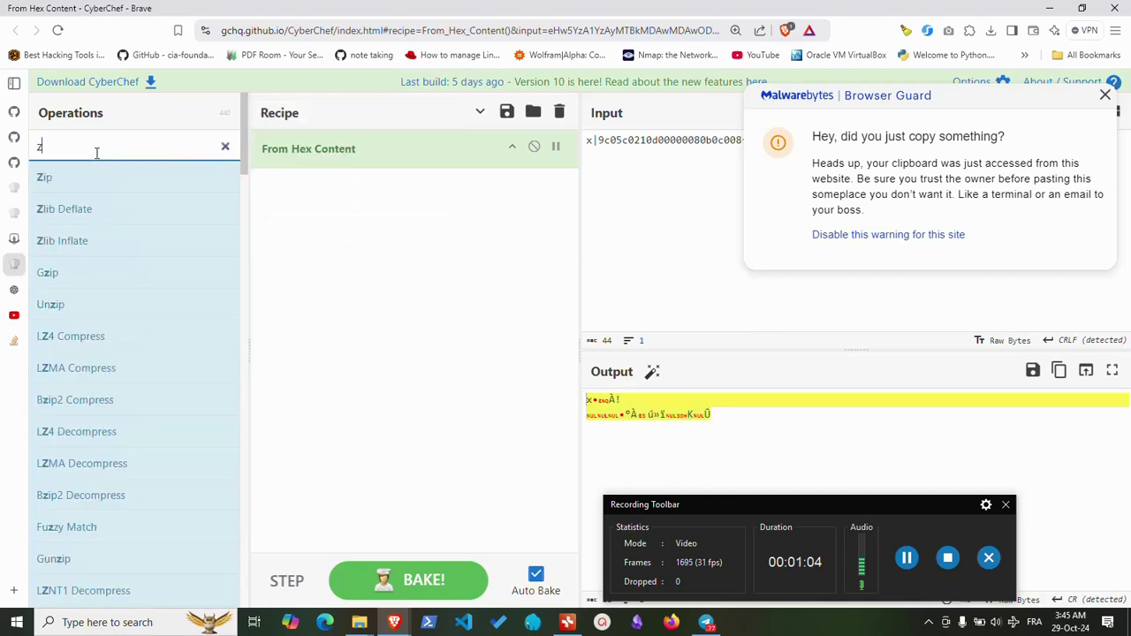
pyautogui.write('lib')
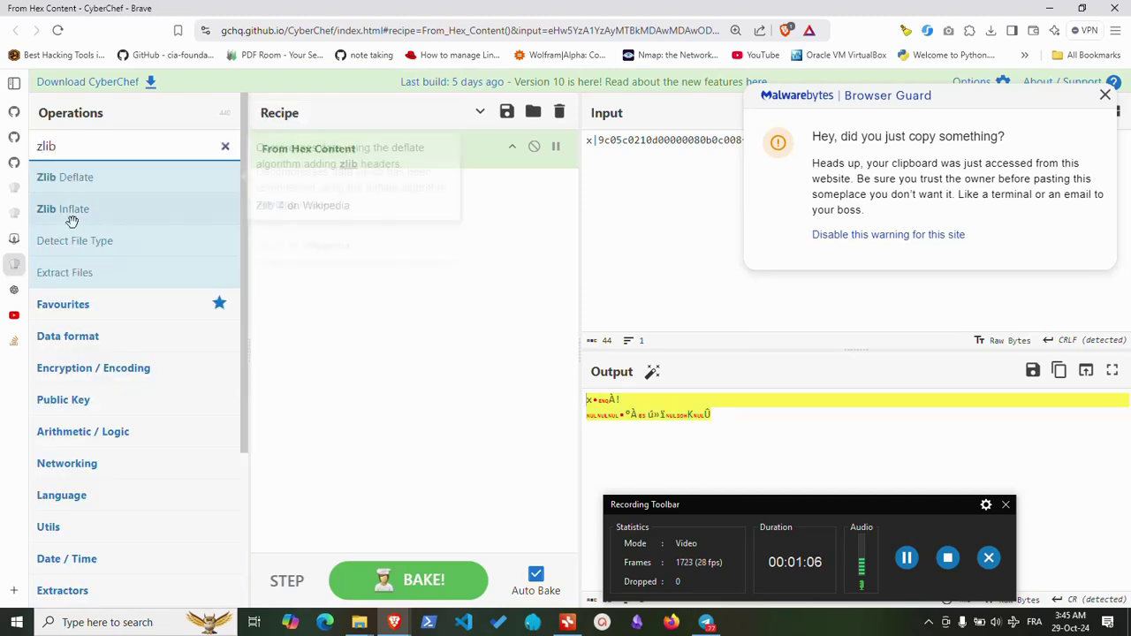
pyautogui.moveTo(75, 209); pyautogui.dragTo(336, 229)
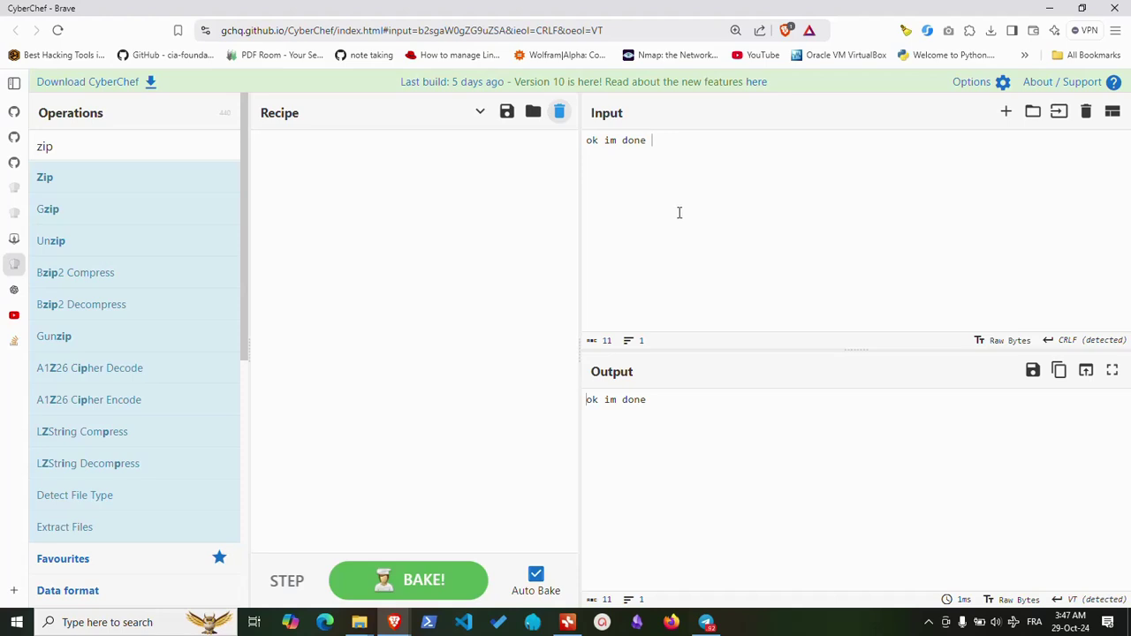
# Add Zip to the recipe to package 'ok im done' as file.txt
pyautogui.moveTo(712, 153); pyautogui.dragTo(571, 139)
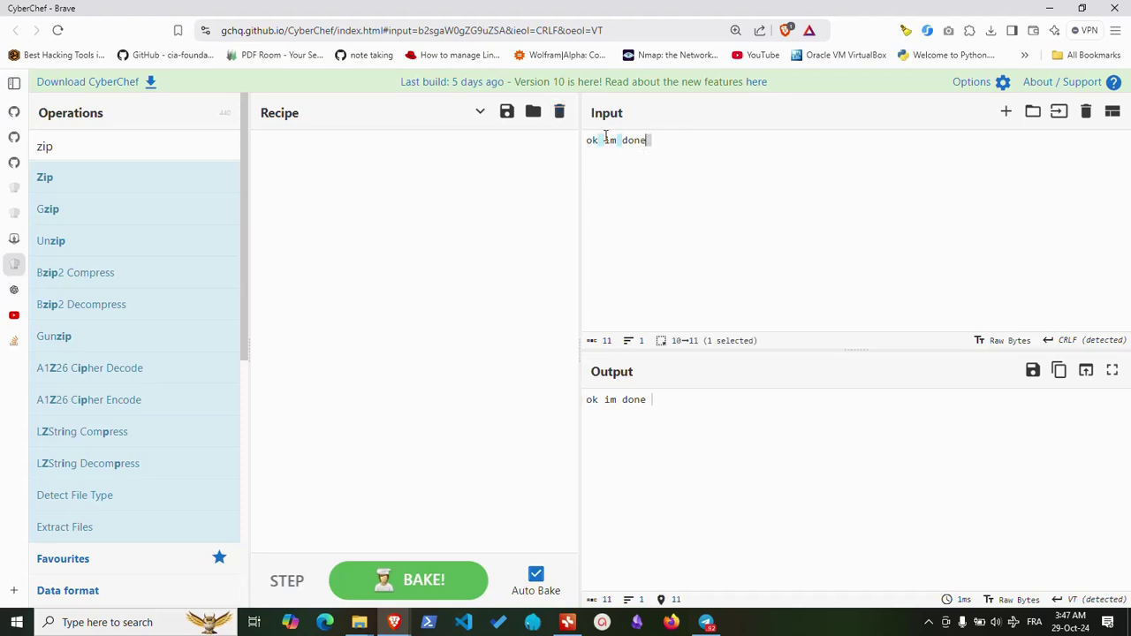
pyautogui.moveTo(91, 174)
pyautogui.mouseDown()
pyautogui.moveTo(370, 89)
pyautogui.moveTo(425, 154)
pyautogui.mouseUp()
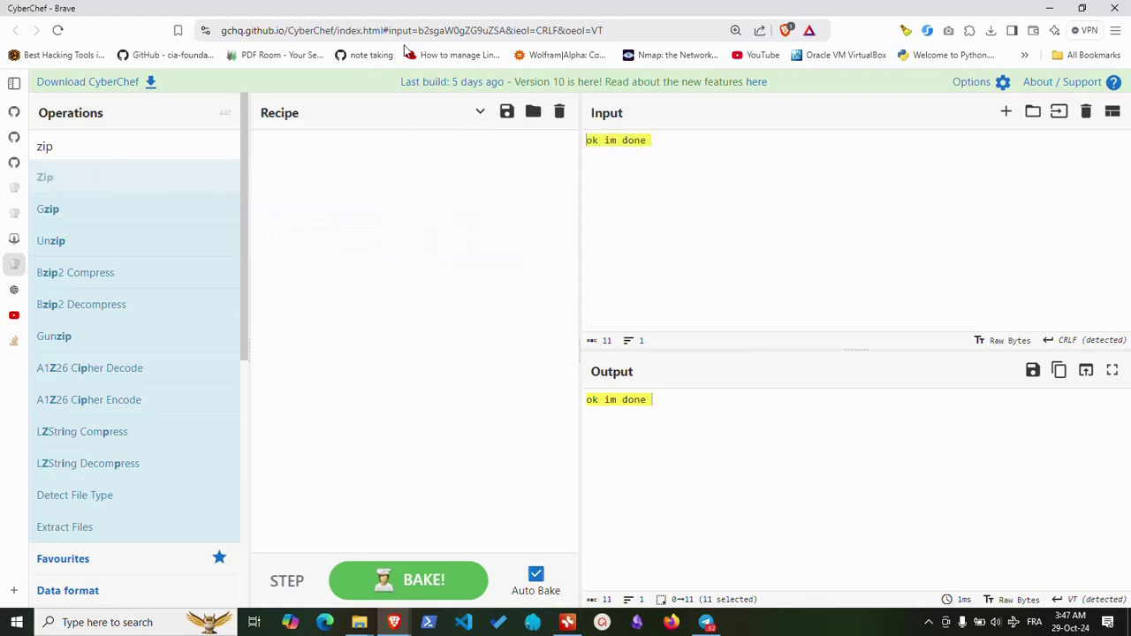
pyautogui.moveTo(403, 49); pyautogui.dragTo(251, 226)
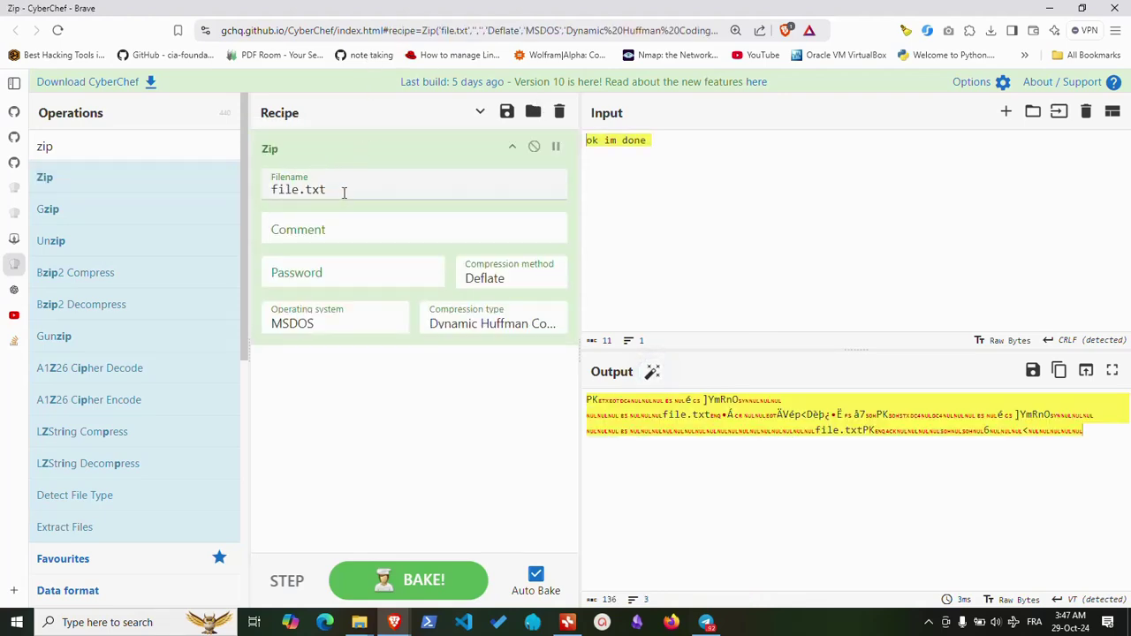
pyautogui.moveTo(344, 193); pyautogui.dragTo(240, 182)
pyautogui.click(356, 229)
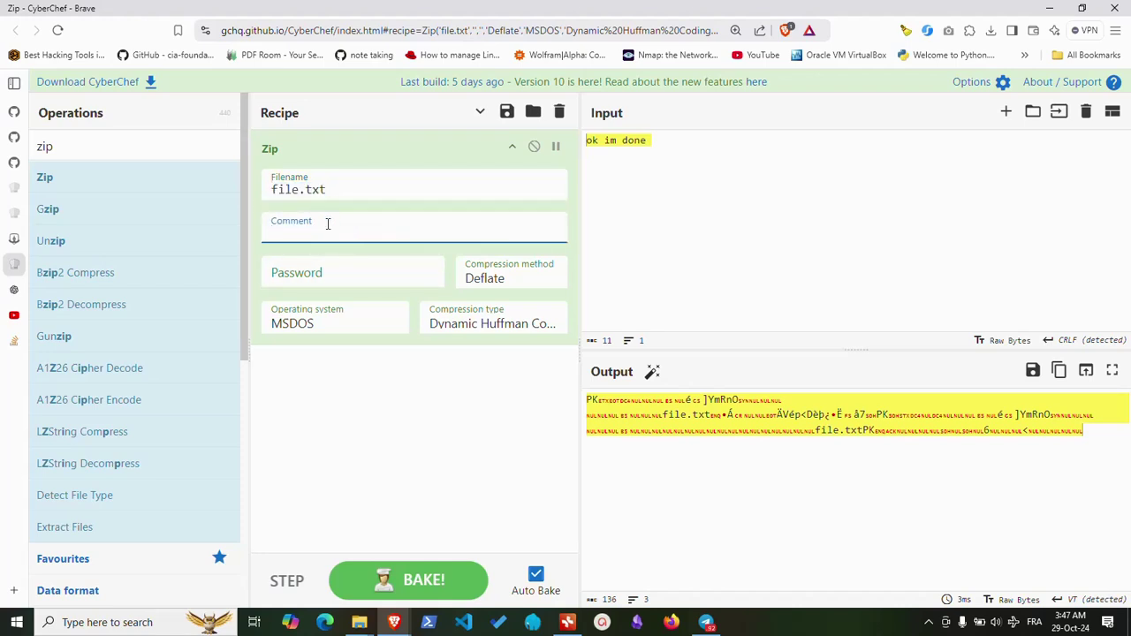
# Keep Zip defaults: Deflate method, MSDOS system, Dynamic Huffman Coding compression type
pyautogui.click(499, 276)
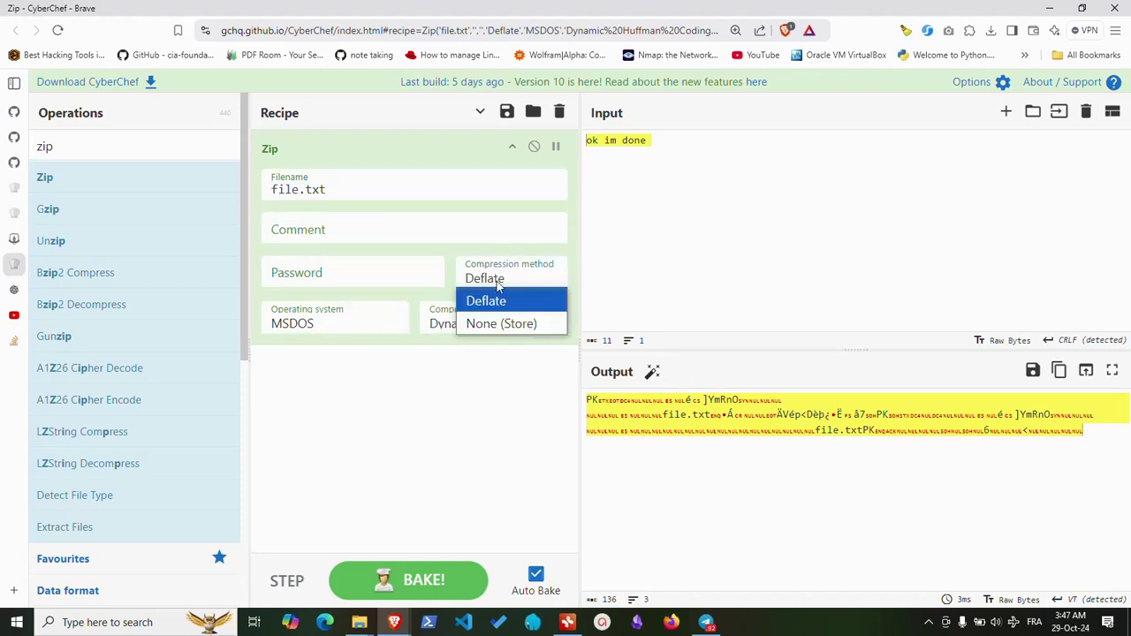
pyautogui.click(497, 276)
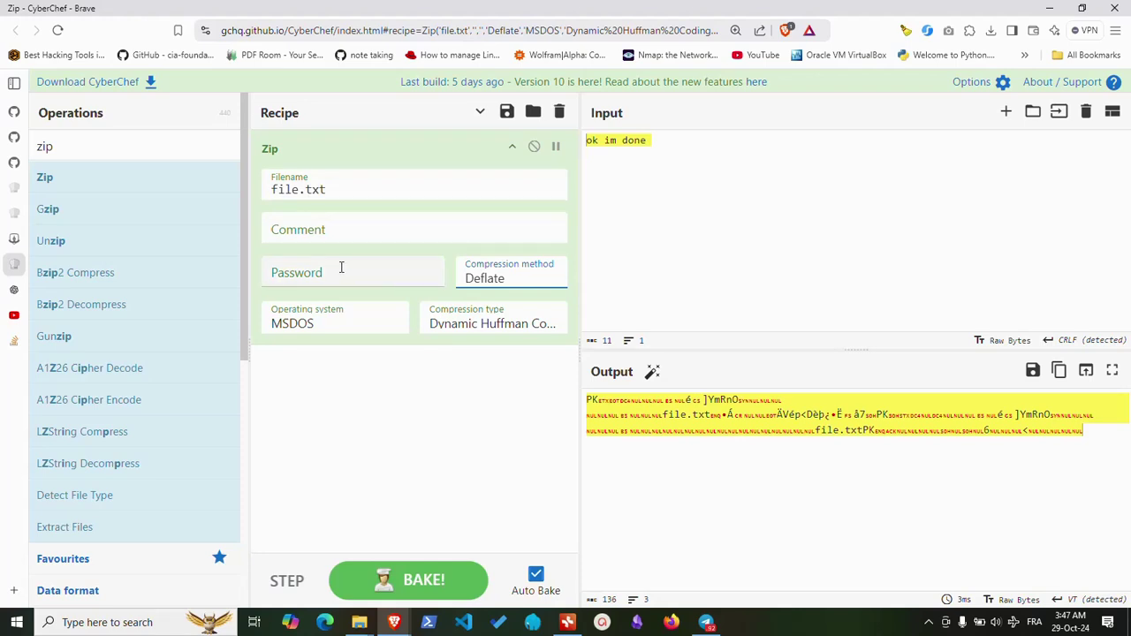
pyautogui.click(326, 324)
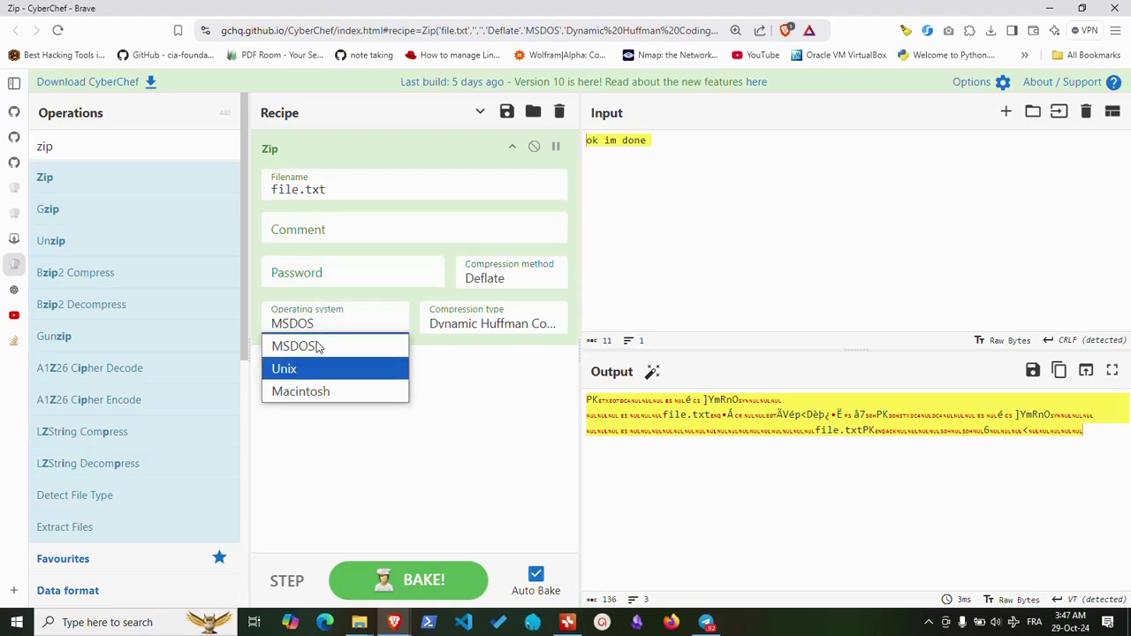
pyautogui.click(344, 324)
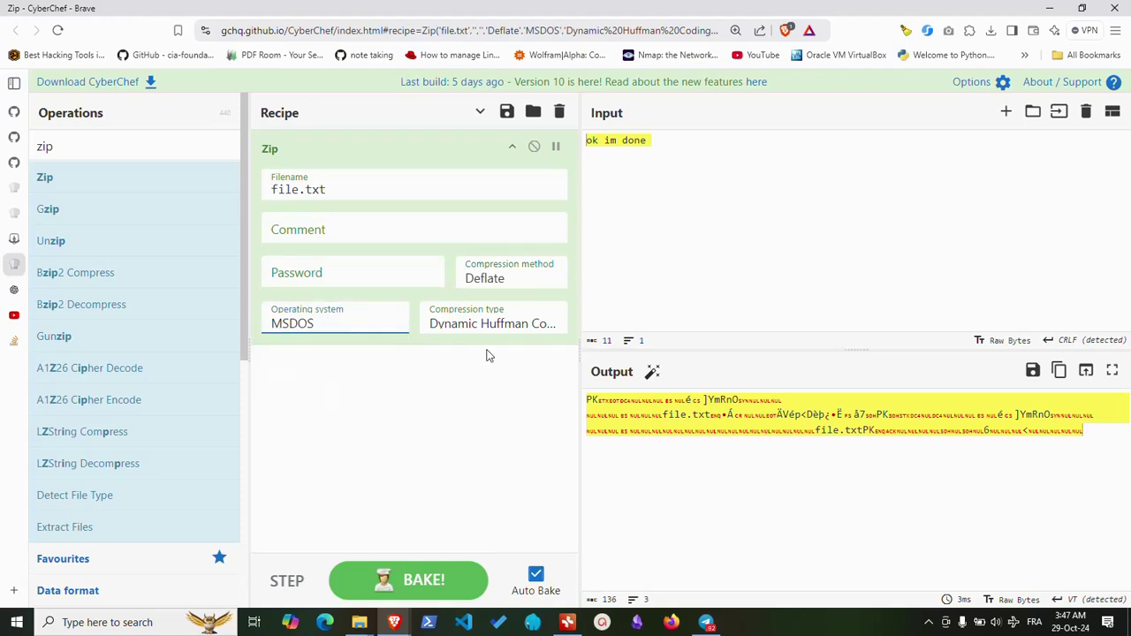
pyautogui.click(494, 326)
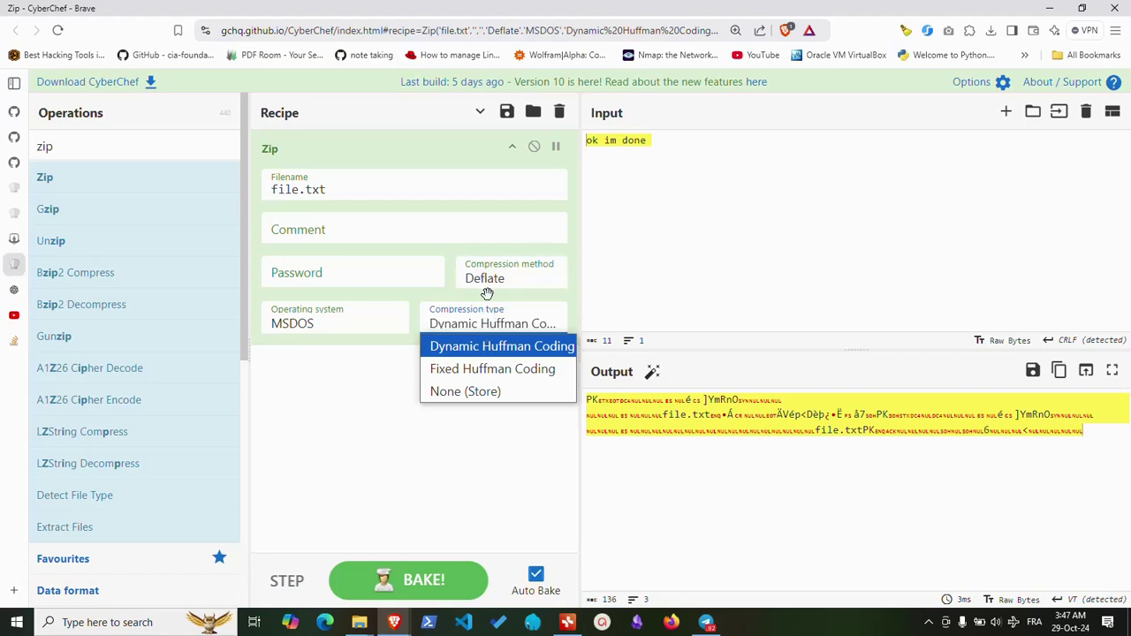
pyautogui.click(447, 297)
pyautogui.click(504, 324)
pyautogui.click(540, 316)
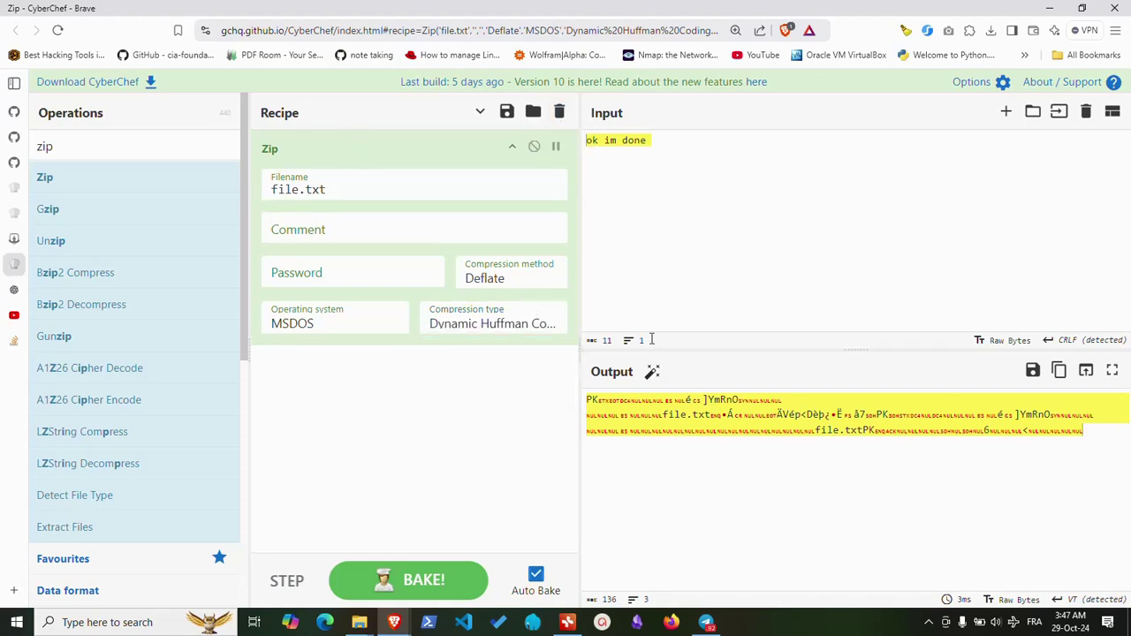
pyautogui.doubleClick(63, 145)
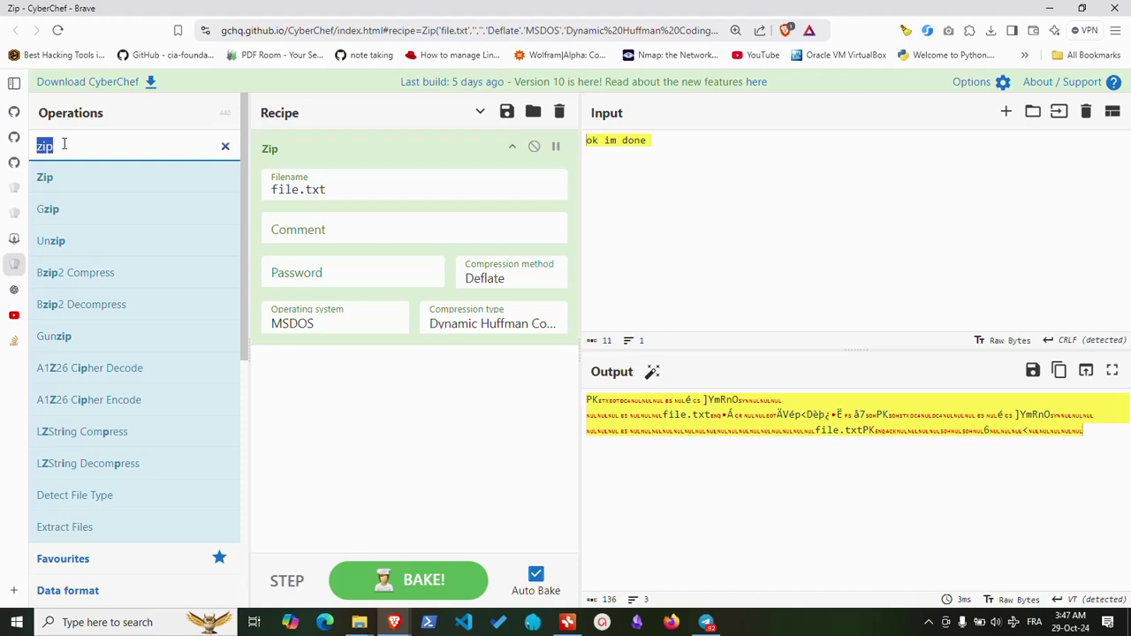
# Add To Hex Content after Zip and copy the hex output
pyautogui.write('content')
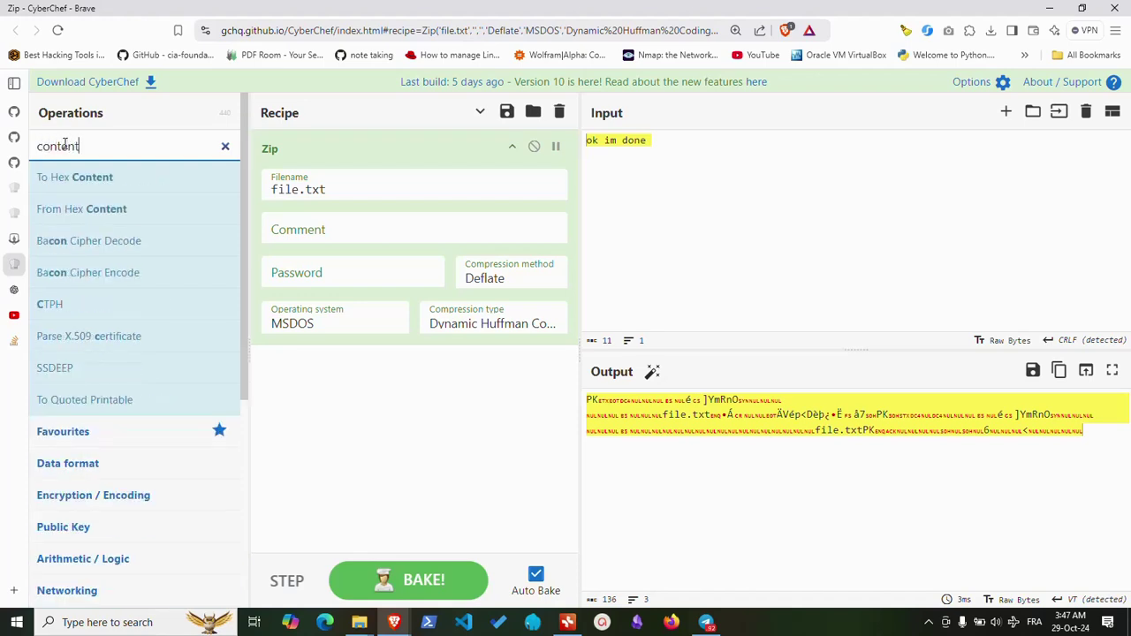
pyautogui.moveTo(88, 177); pyautogui.dragTo(371, 426)
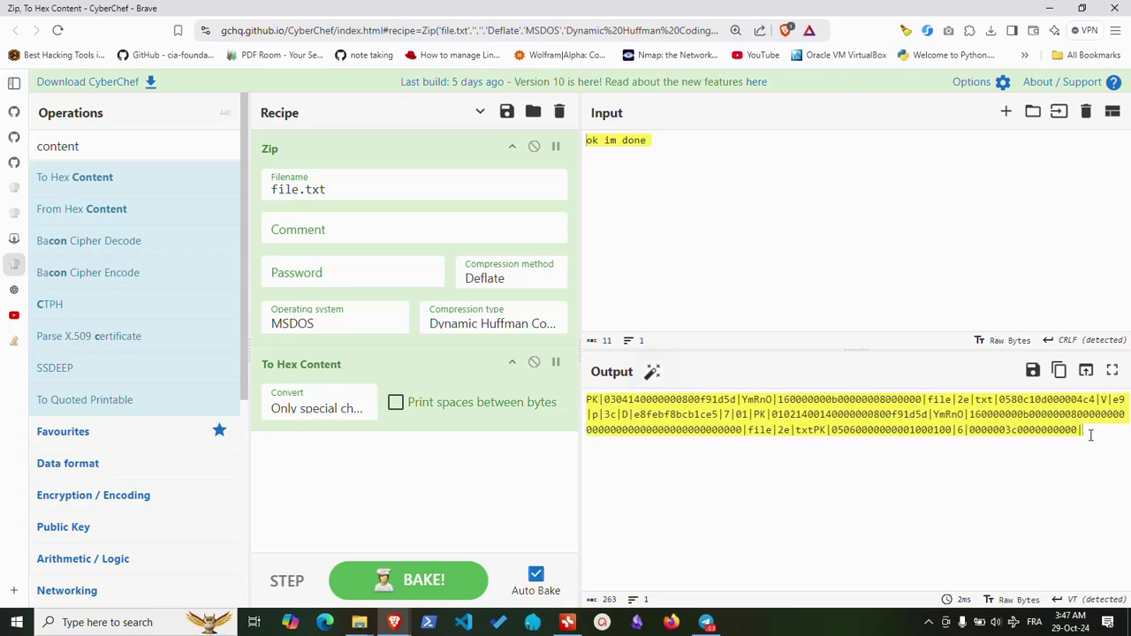
pyautogui.moveTo(1090, 434); pyautogui.dragTo(585, 394)
pyautogui.rightClick(616, 403)
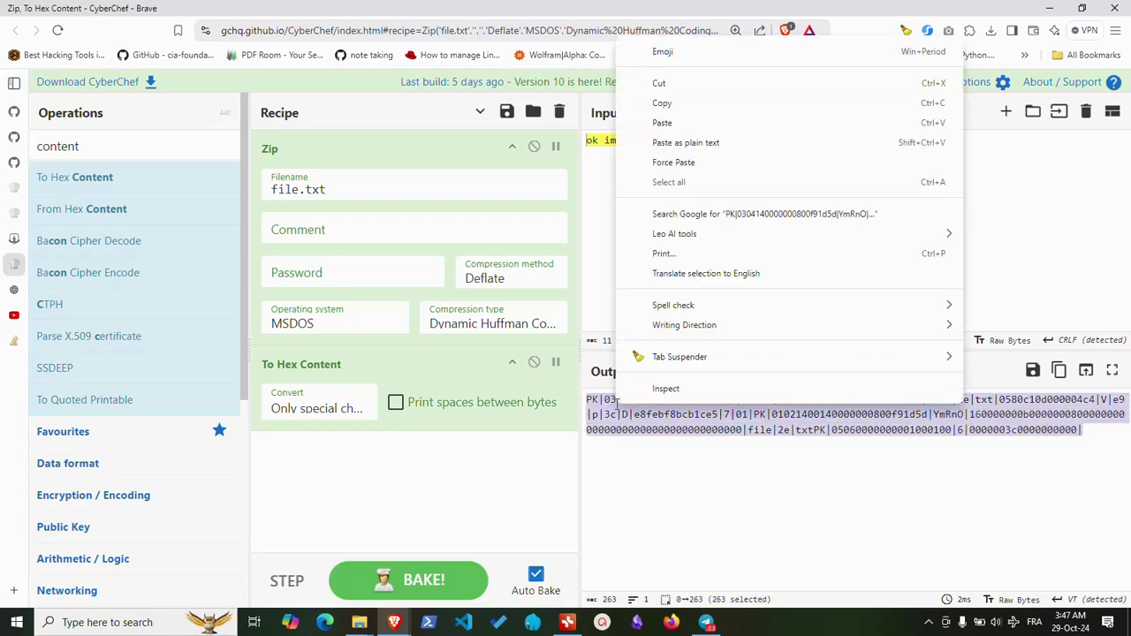
pyautogui.click(698, 102)
# Replace the input with the zip hex and decode it with a lone From Hex Content
pyautogui.moveTo(676, 140); pyautogui.dragTo(574, 139)
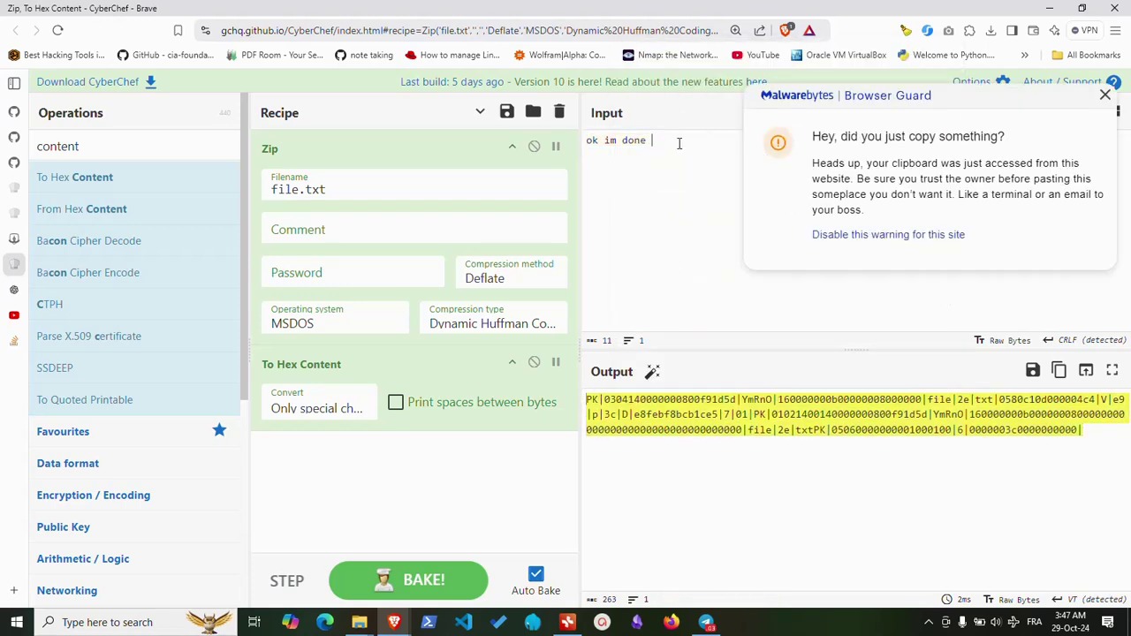
pyautogui.hotkey('ctrl', 'v')
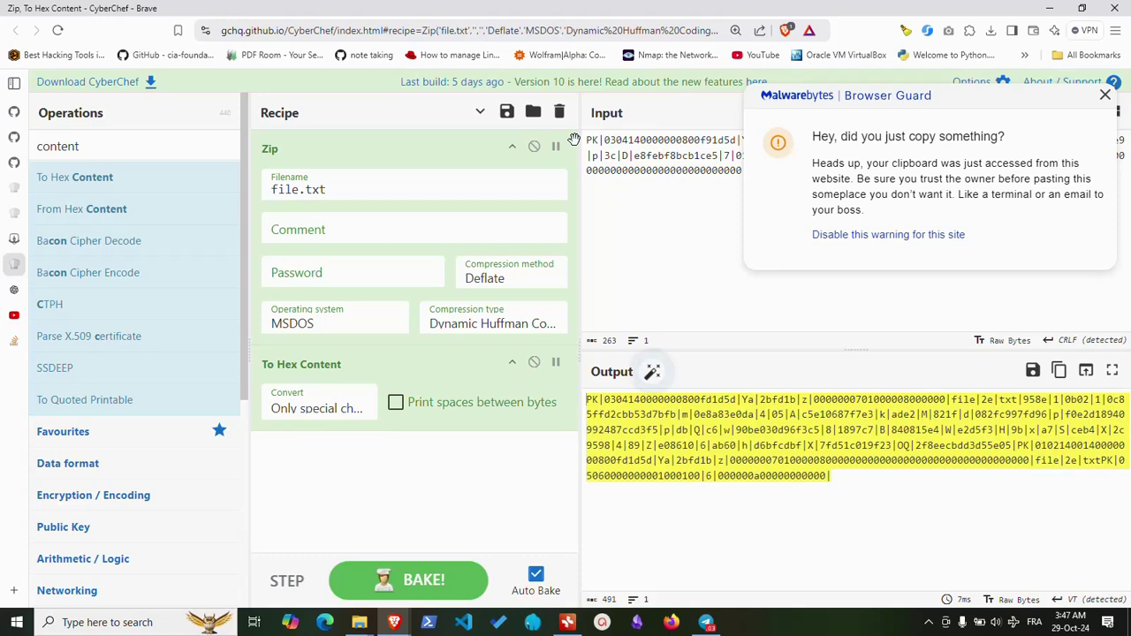
pyautogui.click(1104, 95)
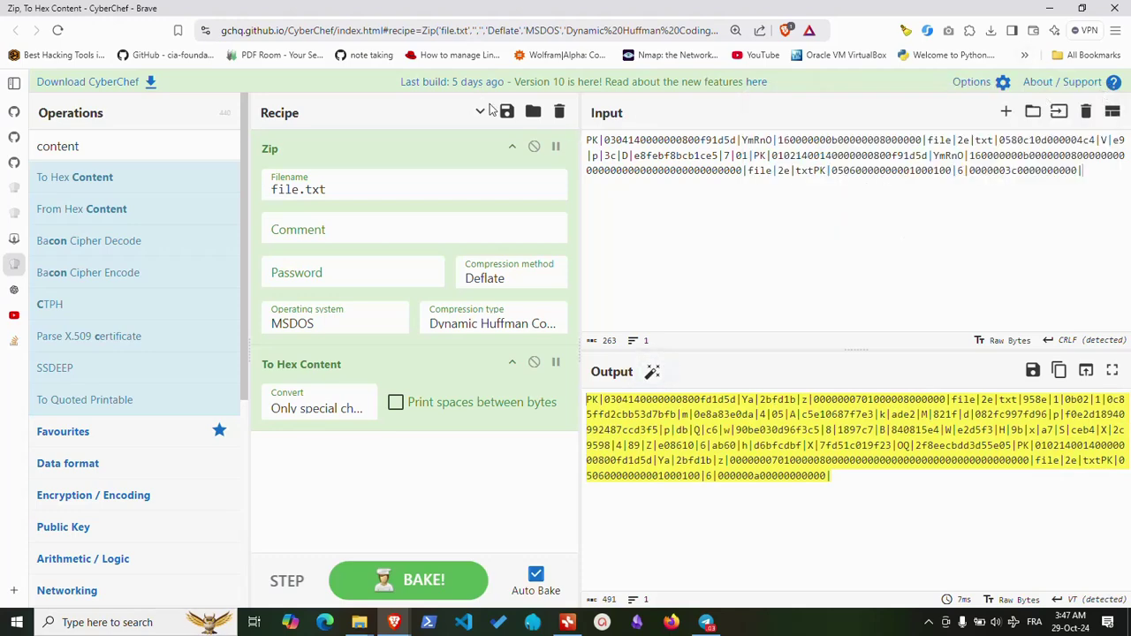
pyautogui.click(558, 112)
pyautogui.moveTo(52, 215); pyautogui.dragTo(314, 194)
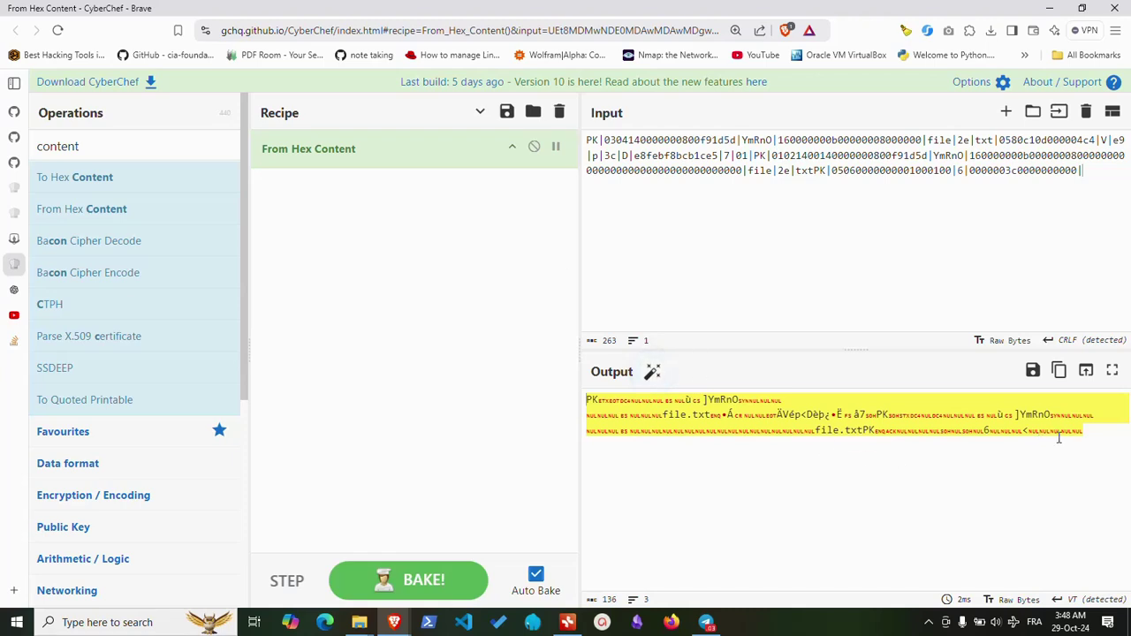
# Add Unzip after From Hex Content, listing file.txt of 11 bytes
pyautogui.doubleClick(91, 150)
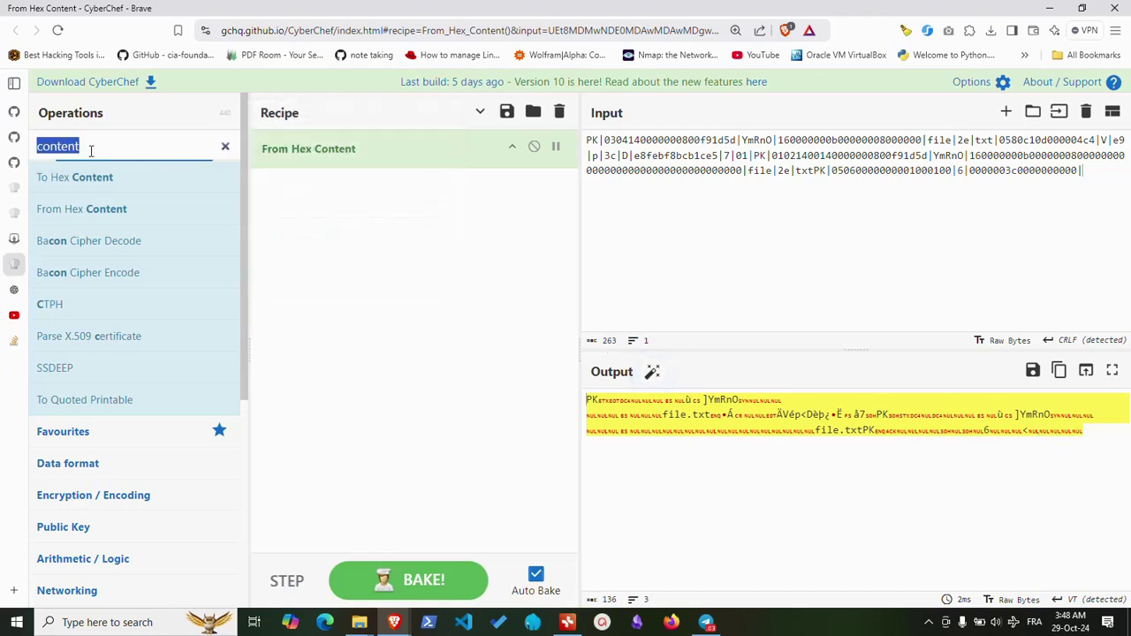
pyautogui.write('unzi')
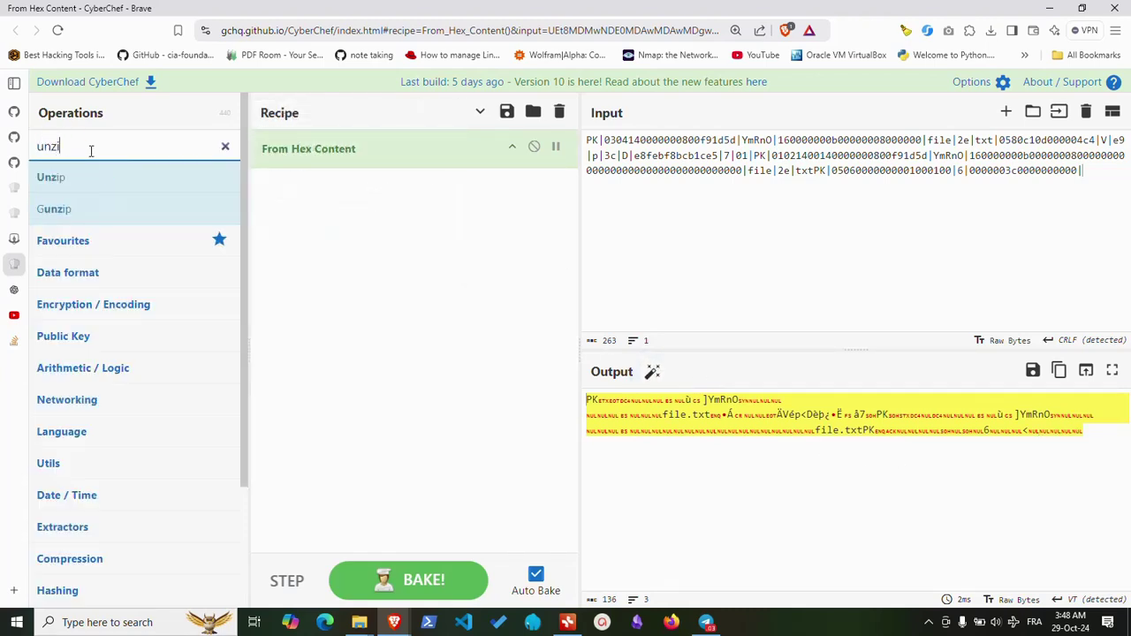
pyautogui.write('p')
pyautogui.moveTo(74, 177)
pyautogui.mouseDown()
pyautogui.moveTo(355, 243)
pyautogui.moveTo(350, 233)
pyautogui.mouseUp()
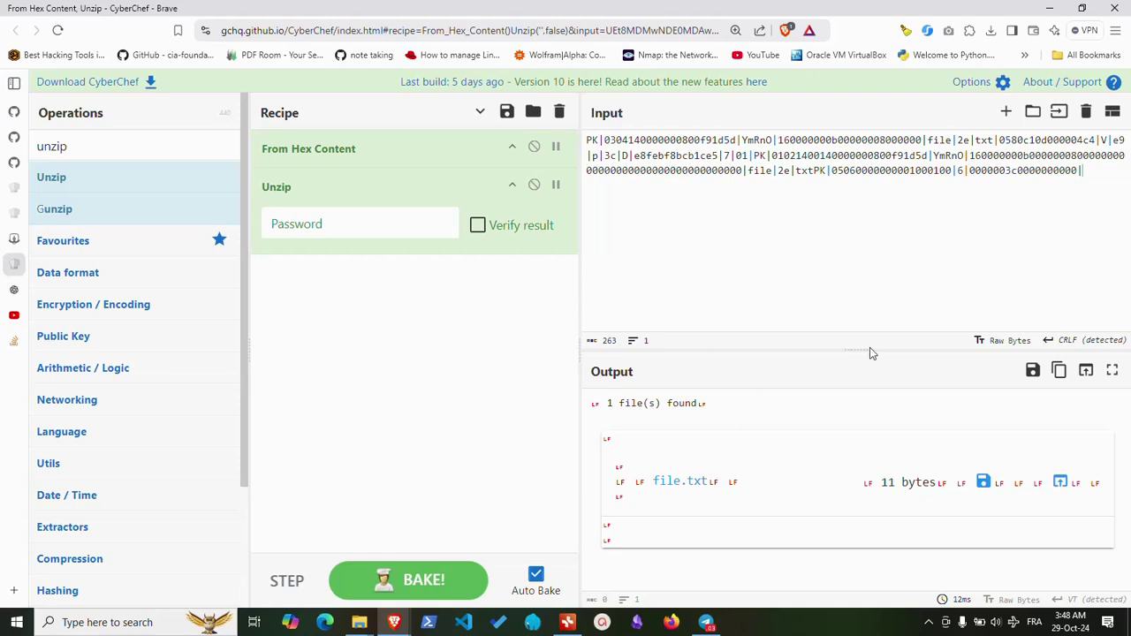
pyautogui.click(928, 622)
pyautogui.click(912, 566)
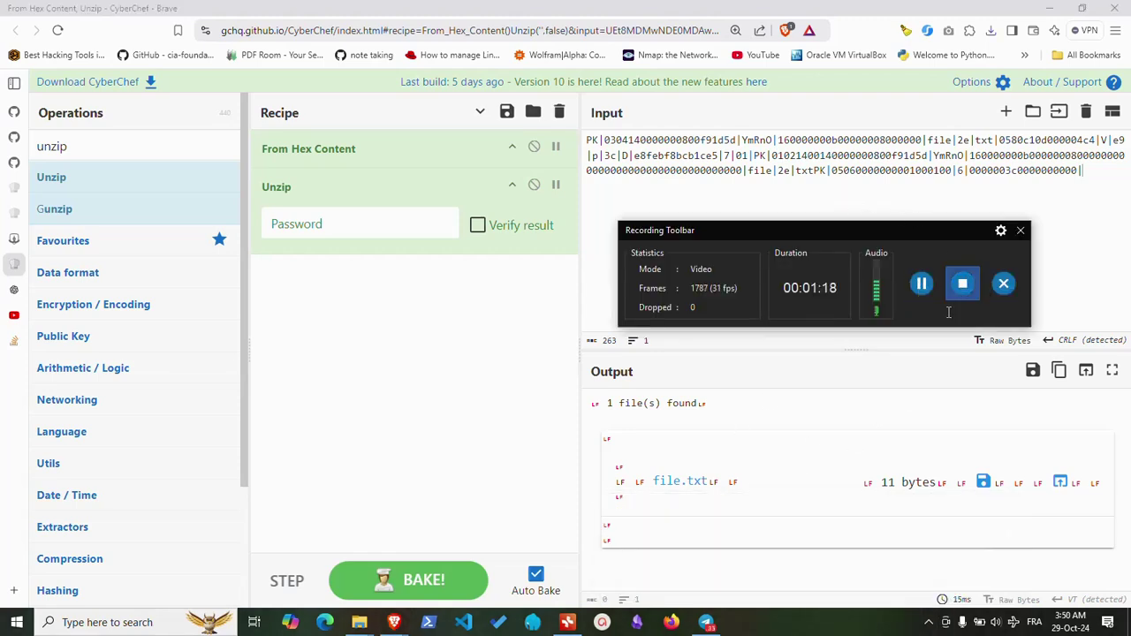
# Save file.txt as file (1).txt, confirm in Notepad it reads 'ok im done', and close it
pyautogui.click(984, 482)
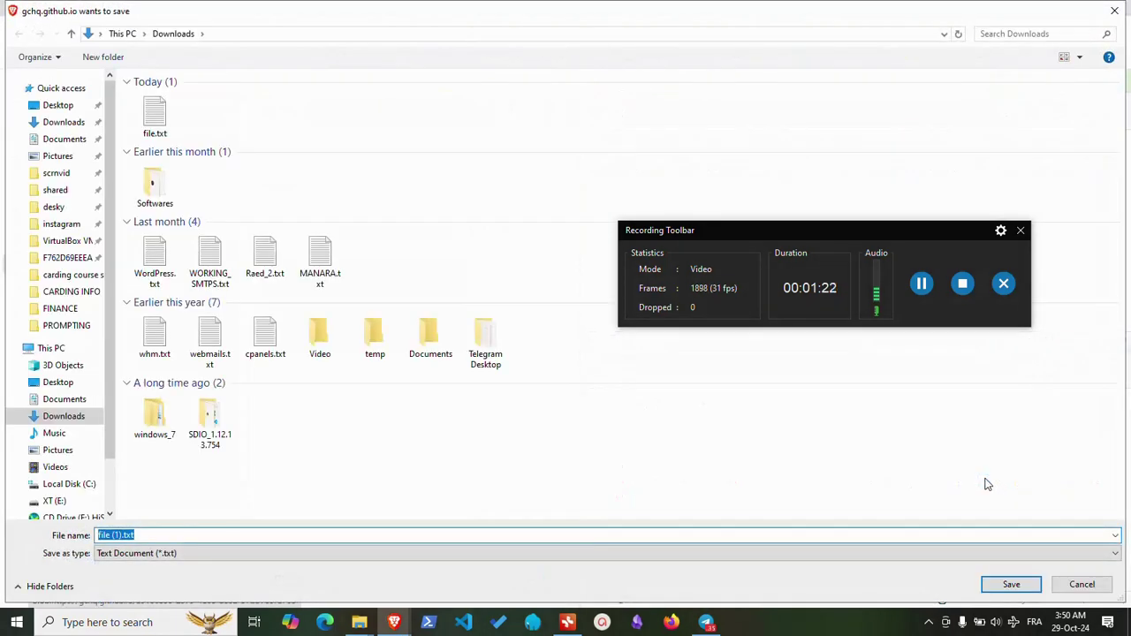
pyautogui.click(1011, 584)
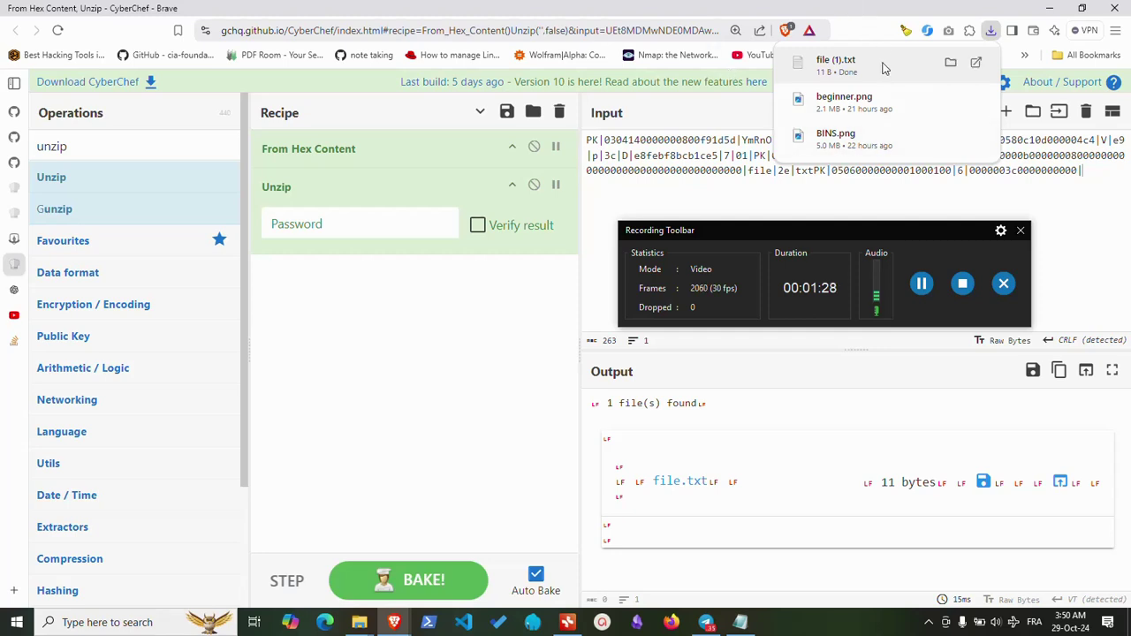
pyautogui.click(750, 621)
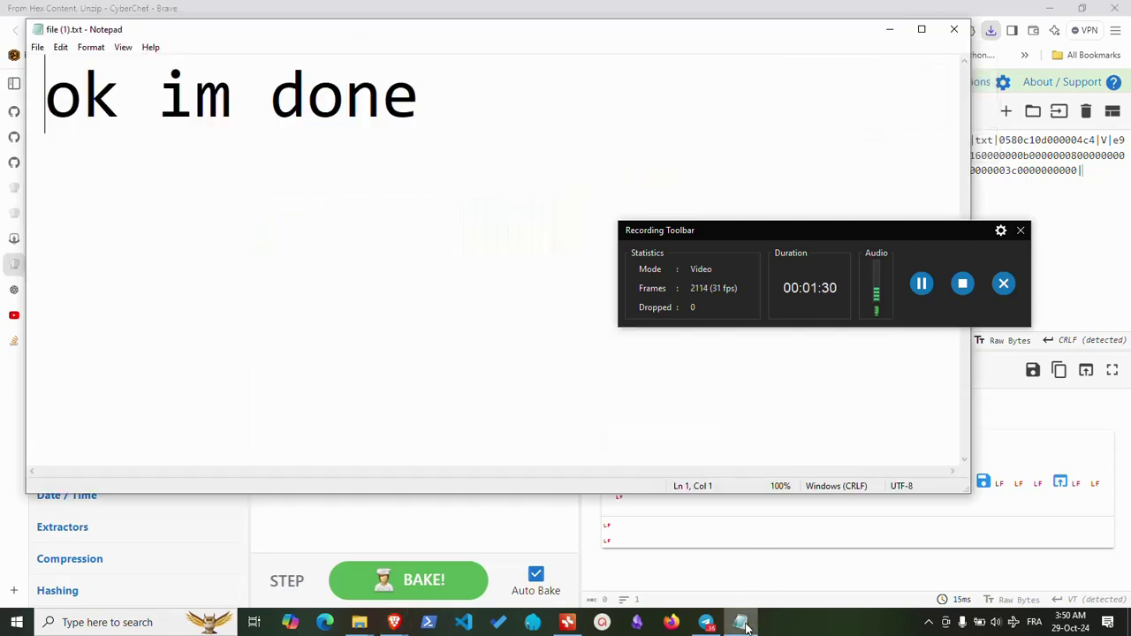
pyautogui.moveTo(430, 94); pyautogui.dragTo(82, 94)
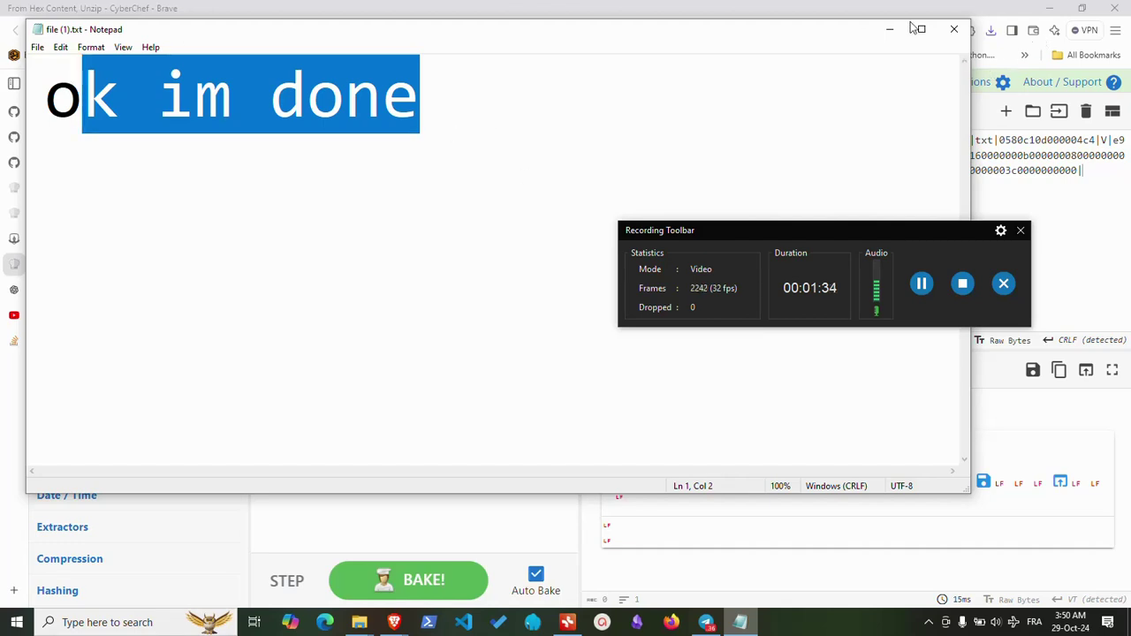
pyautogui.click(953, 29)
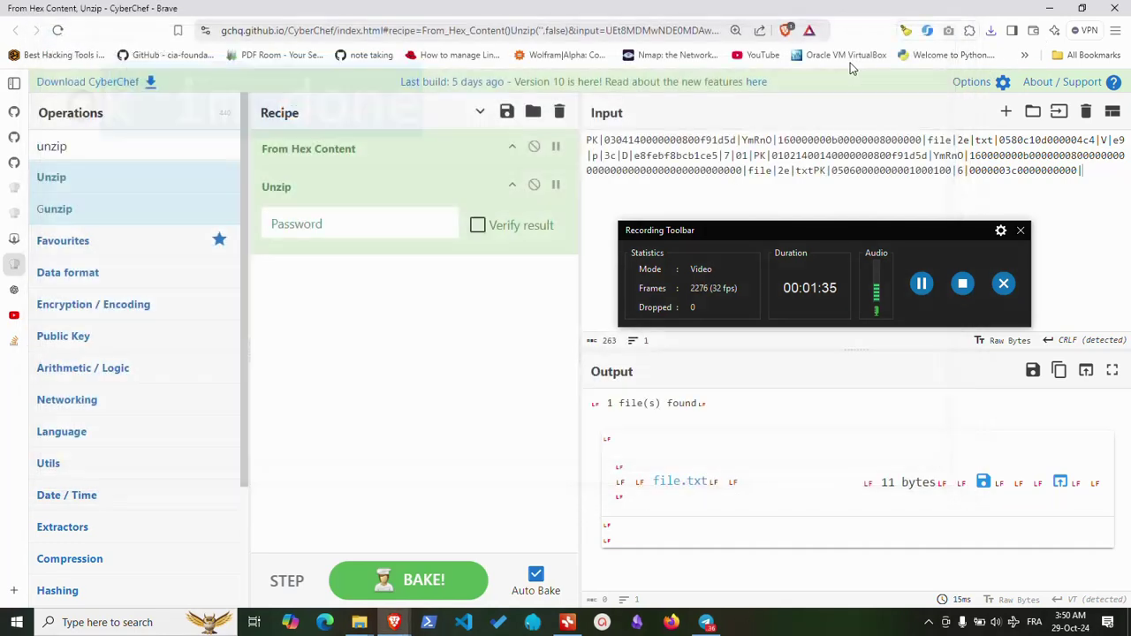
# Clear the old From Hex and Unzip recipe and replace the hex input with 'ok'
pyautogui.click(962, 283)
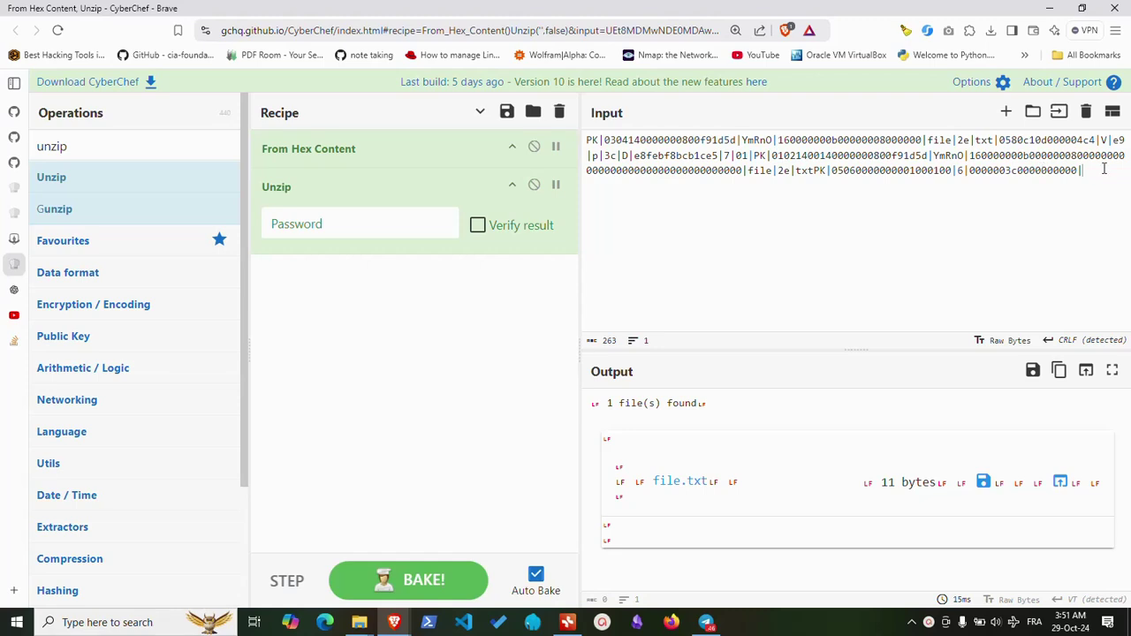
pyautogui.click(558, 111)
pyautogui.doubleClick(1075, 172)
pyautogui.hotkey('ctrl', 'a')
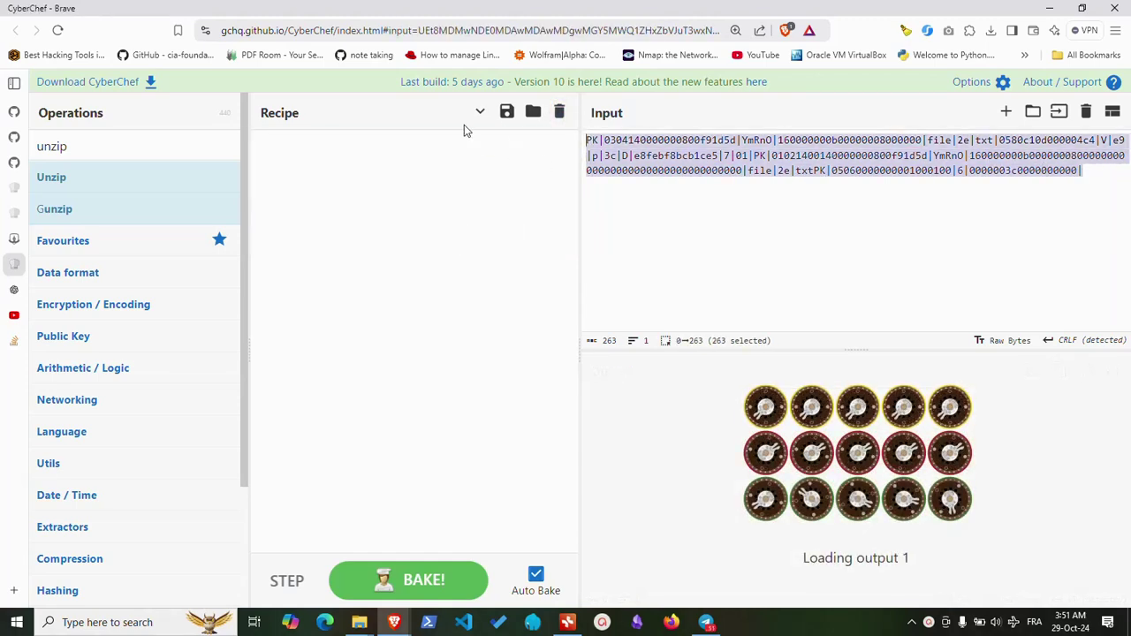
pyautogui.write('ok')
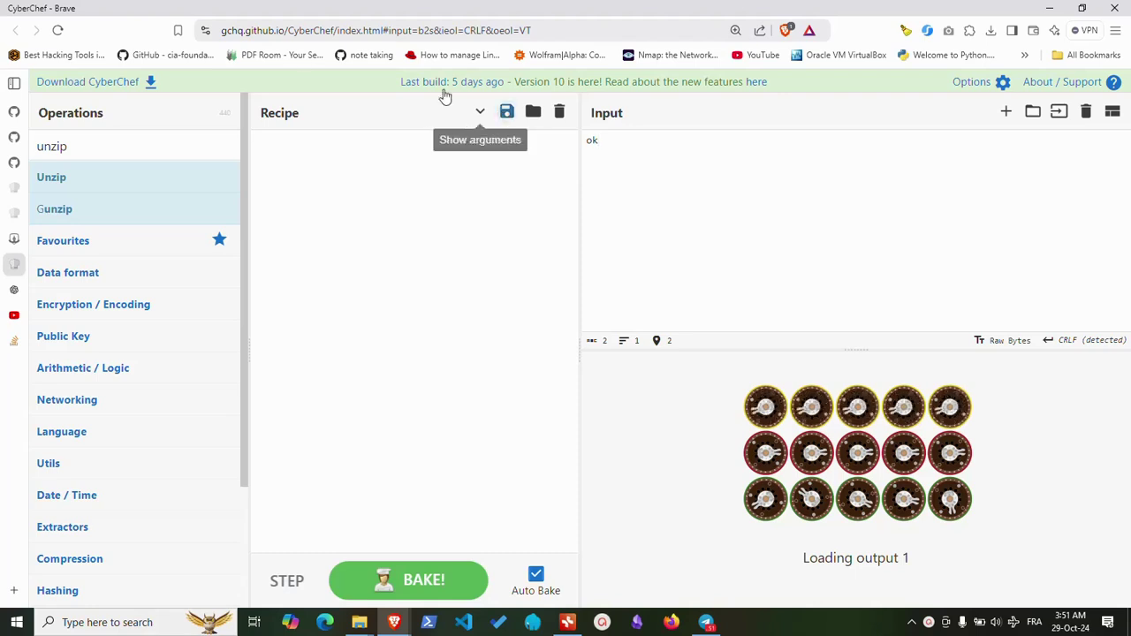
# Search 'hex' and add To Hex to the empty recipe
pyautogui.click(112, 141)
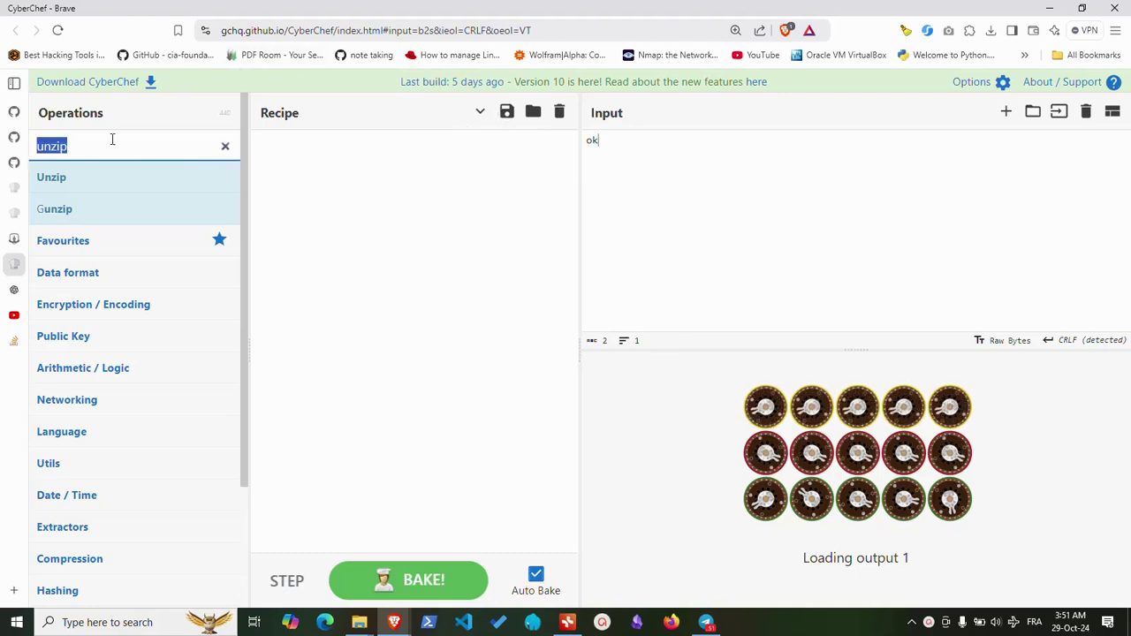
pyautogui.write('hex')
pyautogui.moveTo(54, 176); pyautogui.dragTo(340, 215)
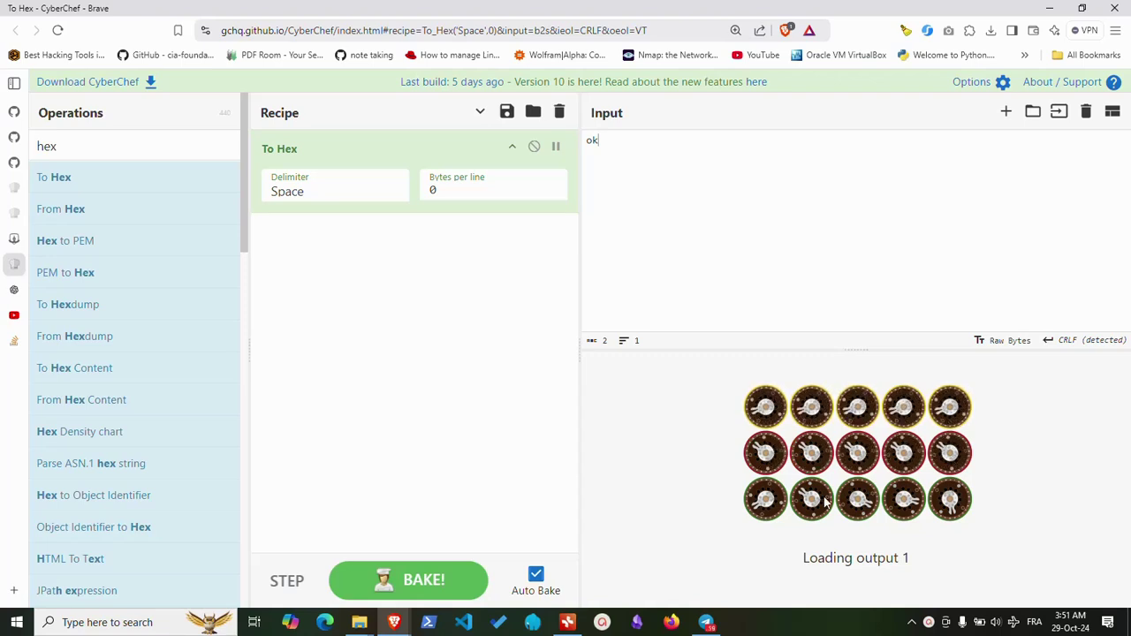
# Insert Raw Deflate before To Hex so 'ok' is compressed first
pyautogui.click(927, 624)
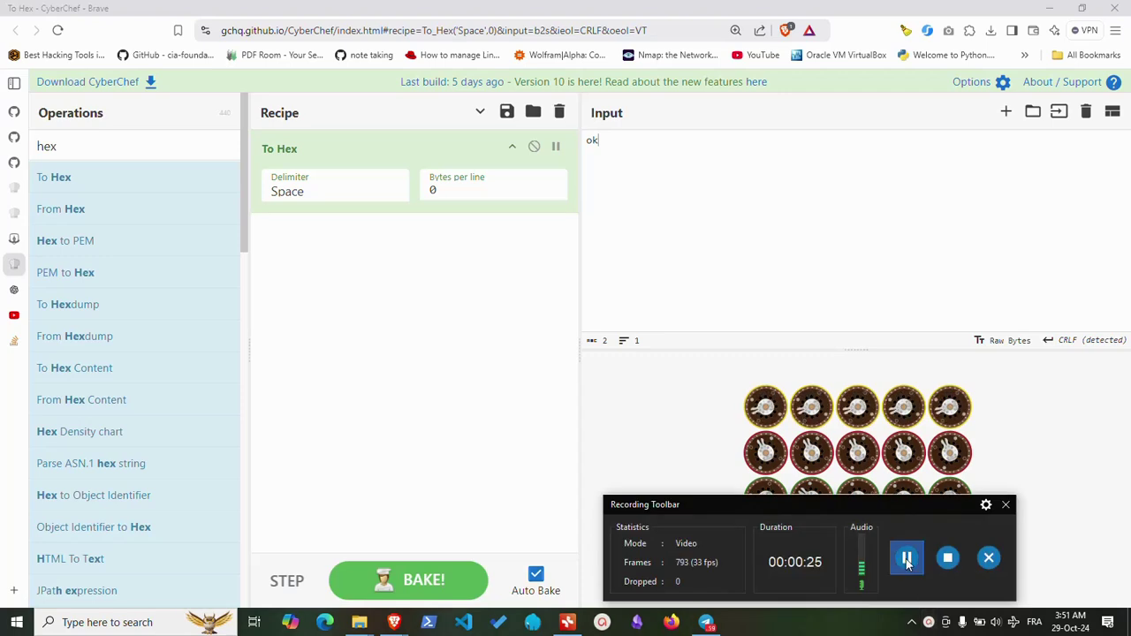
pyautogui.moveTo(625, 402); pyautogui.dragTo(557, 410)
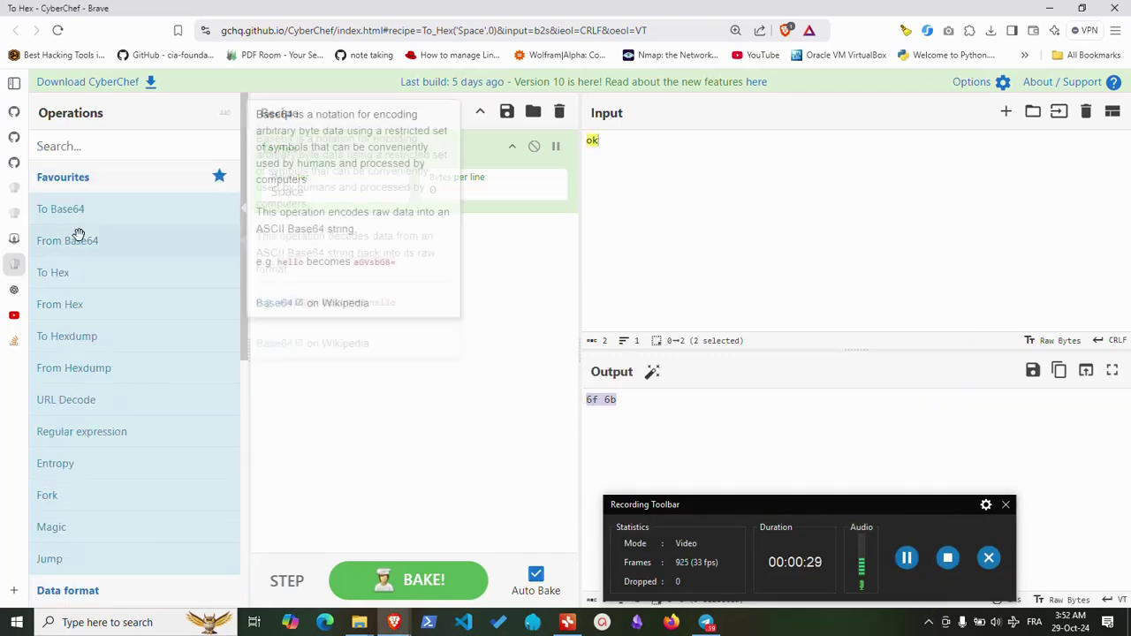
pyautogui.click(77, 144)
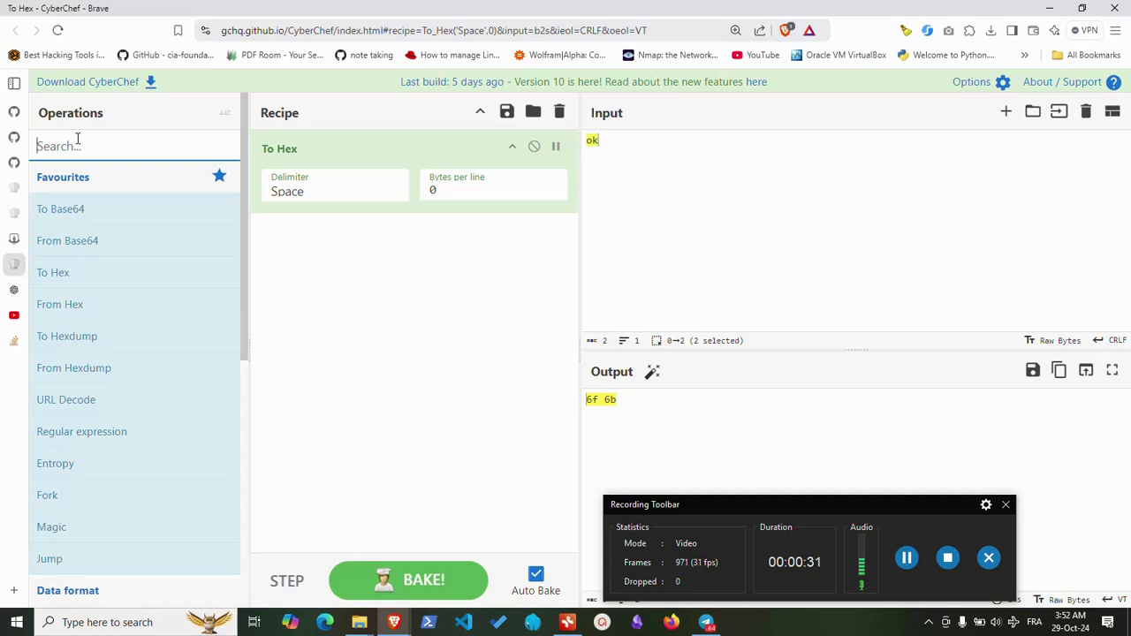
pyautogui.write('defl')
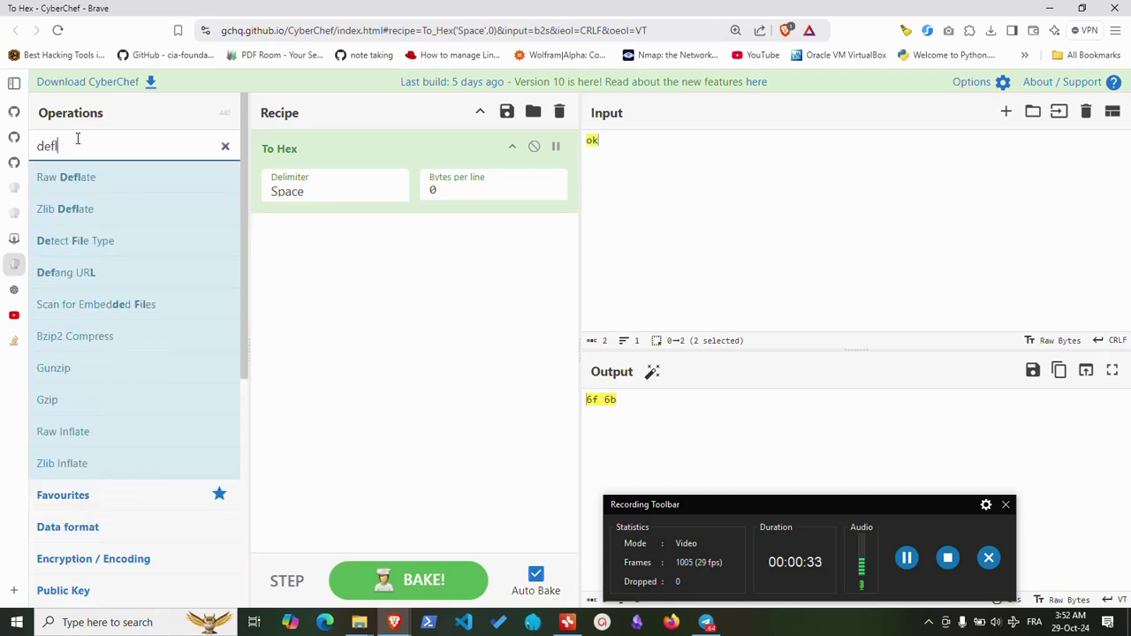
pyautogui.moveTo(82, 177); pyautogui.dragTo(318, 152)
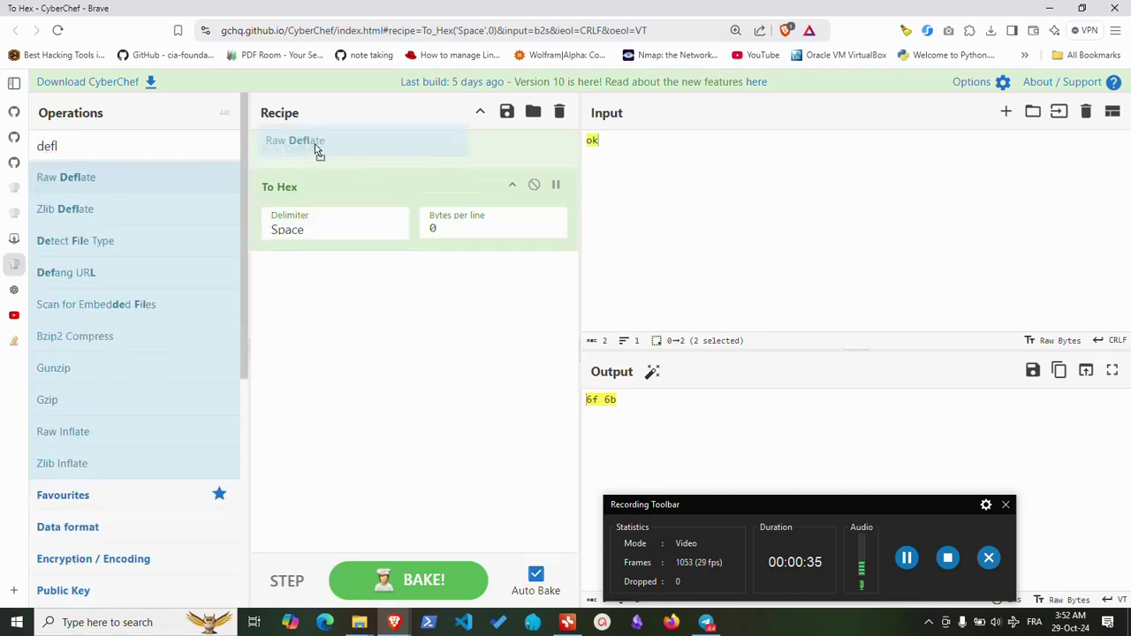
# Copy the deflated hex output beginning 05 c0 21 0d, then select the input 'ok'
pyautogui.moveTo(853, 398); pyautogui.dragTo(554, 398)
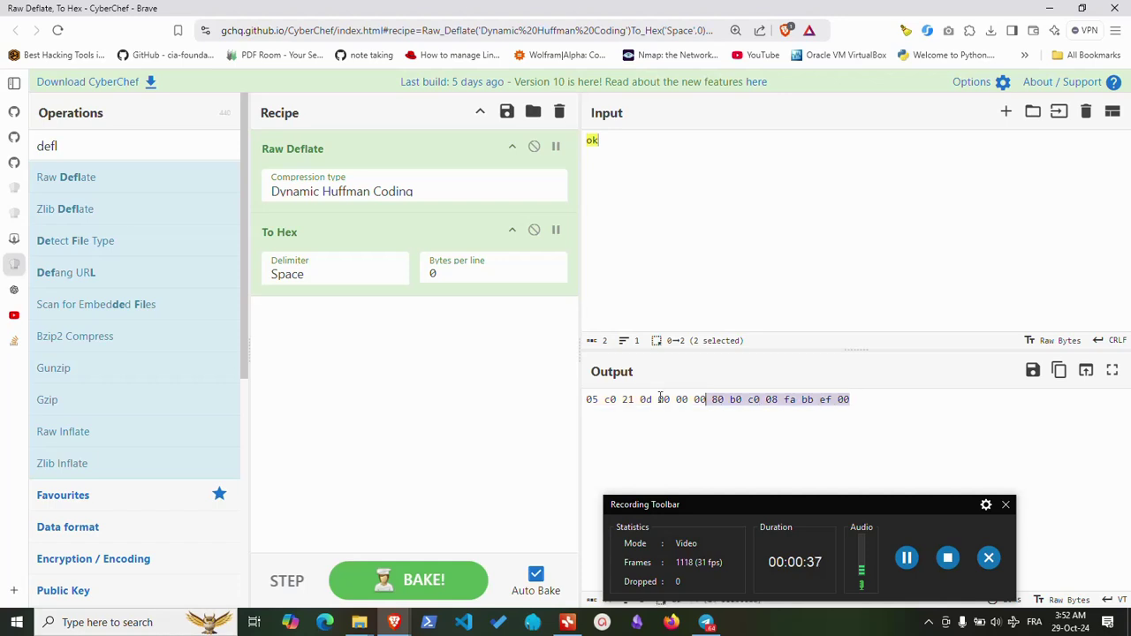
pyautogui.rightClick(603, 399)
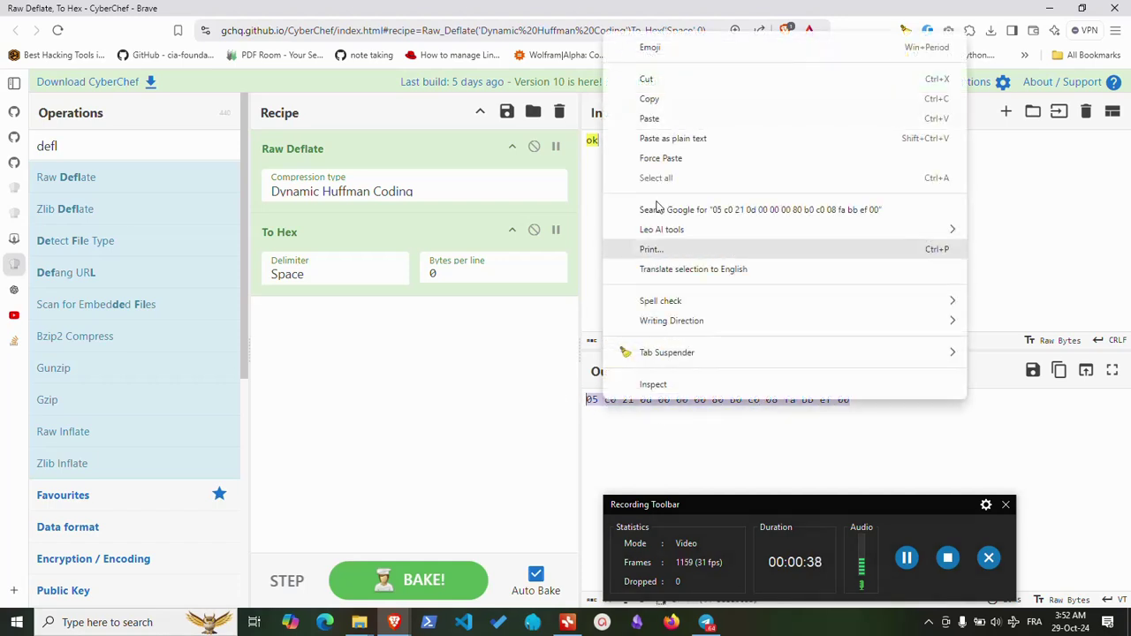
pyautogui.click(681, 99)
pyautogui.click(611, 139)
pyautogui.moveTo(611, 140); pyautogui.dragTo(582, 139)
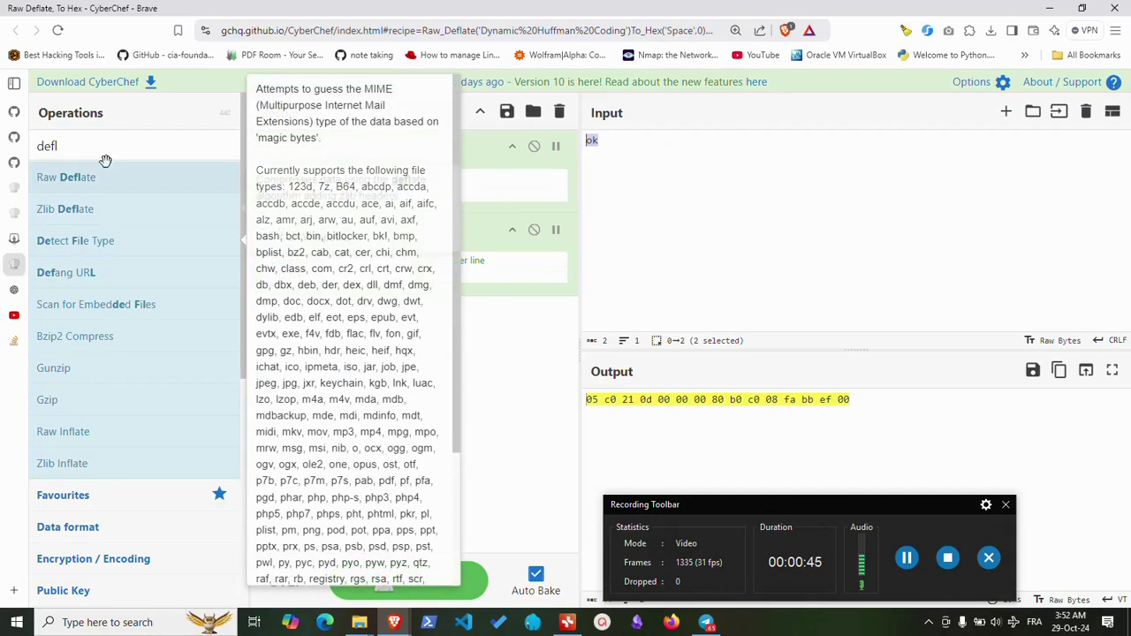
# Search 'from' and append From Hex after To Hex in the recipe
pyautogui.click(79, 144)
pyautogui.hotkey('ctrl', 'a')
pyautogui.write('fro')
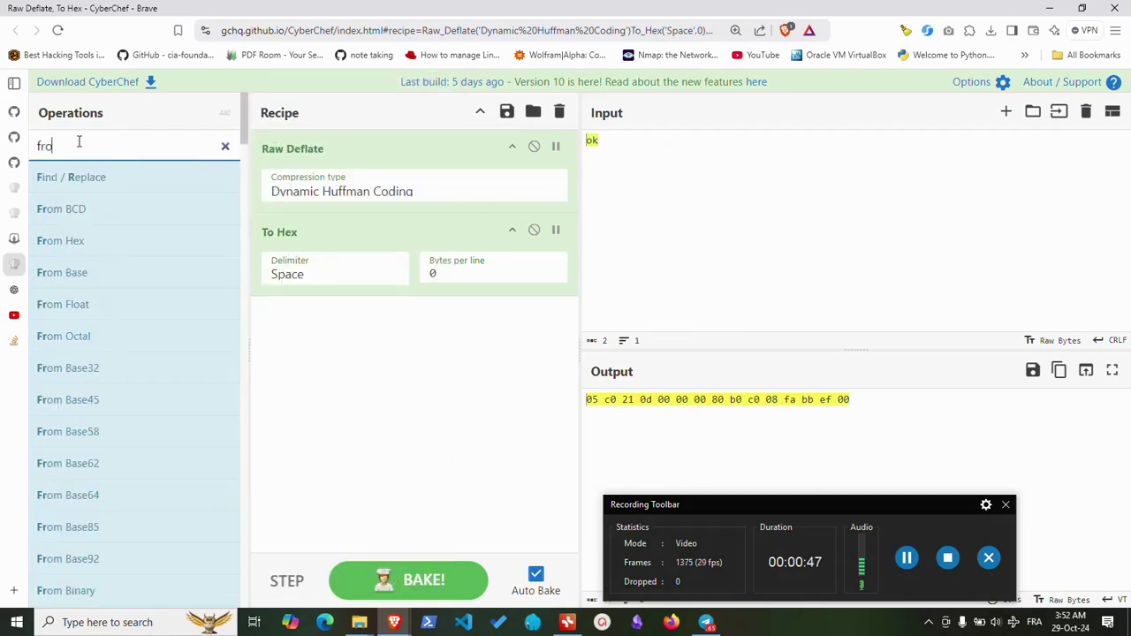
pyautogui.write('m')
pyautogui.moveTo(78, 276); pyautogui.dragTo(379, 371)
# Add Raw Inflate at the end and extend the input with 'oklk ijuyyt kjhui u y g gyu'
pyautogui.click(76, 148)
pyautogui.hotkey('ctrl', 'a')
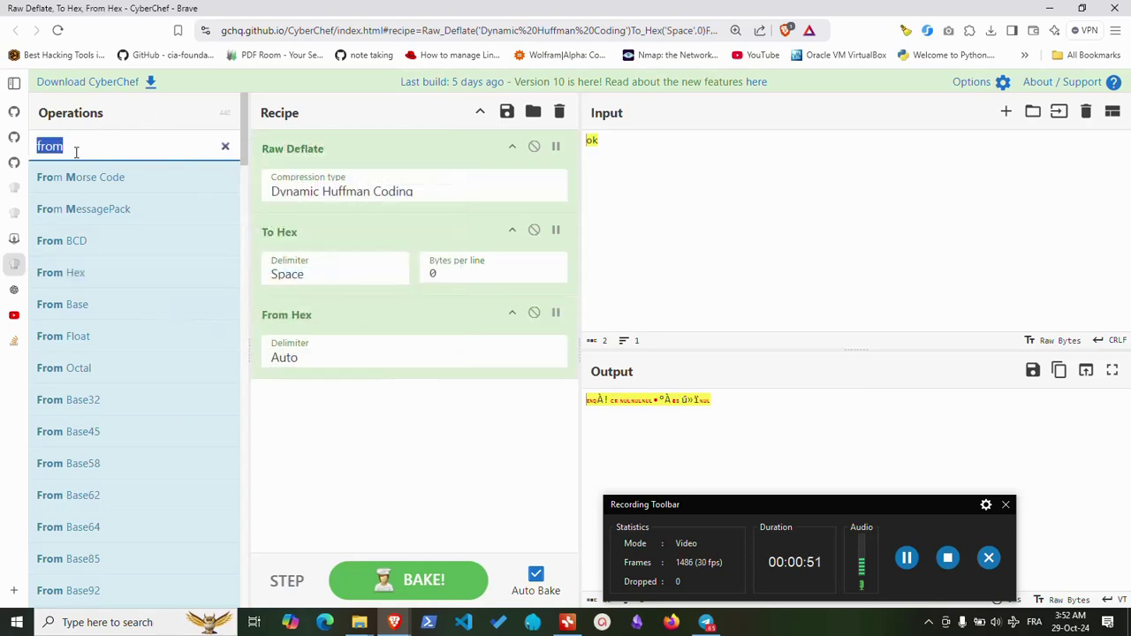
pyautogui.write('nf')
pyautogui.press('BackSpace')
pyautogui.press('BackSpace')
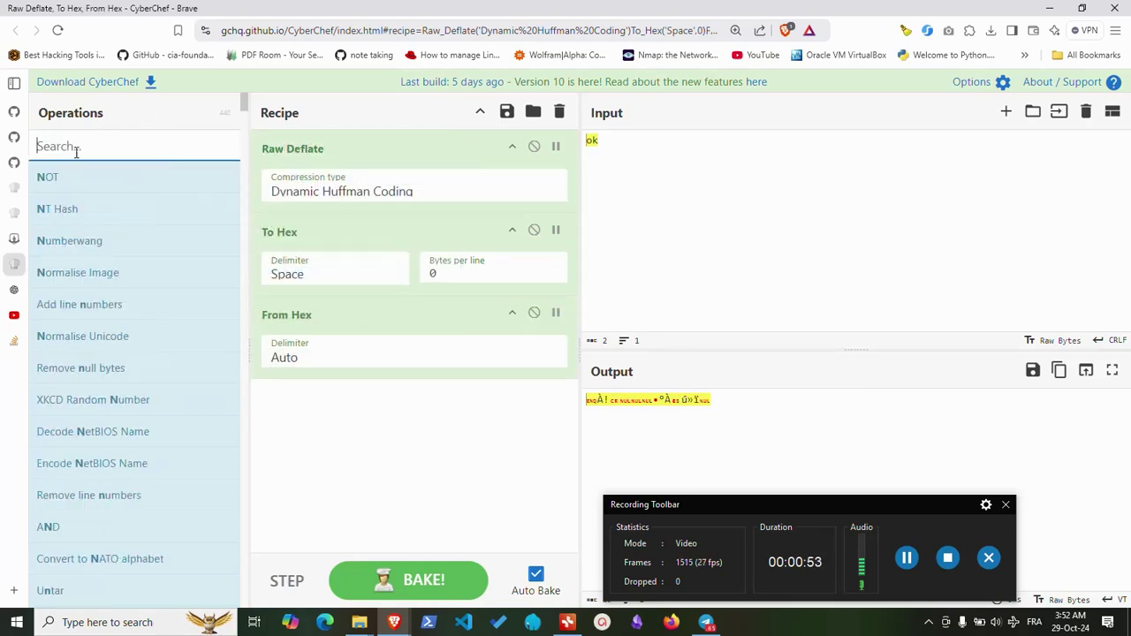
pyautogui.write('inf')
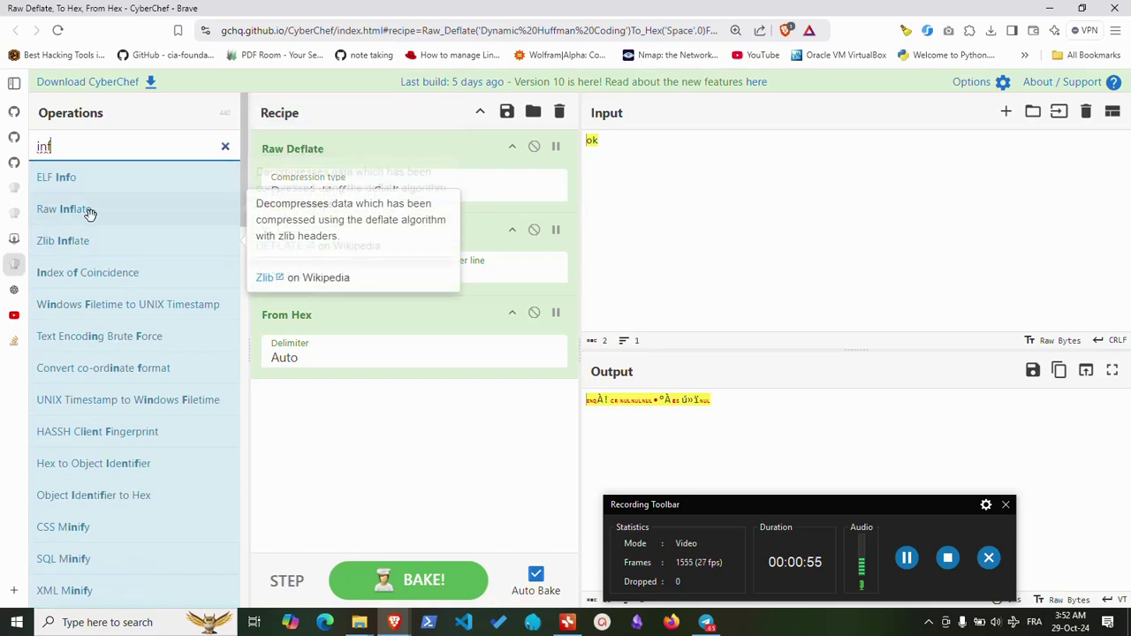
pyautogui.moveTo(85, 210); pyautogui.dragTo(349, 428)
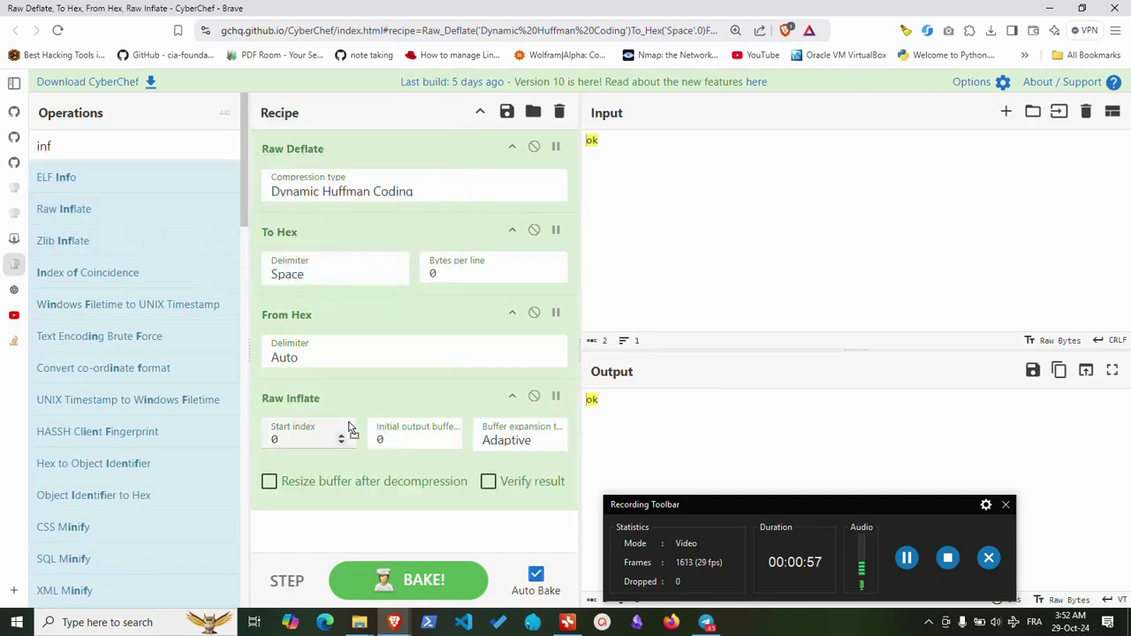
pyautogui.click(615, 142)
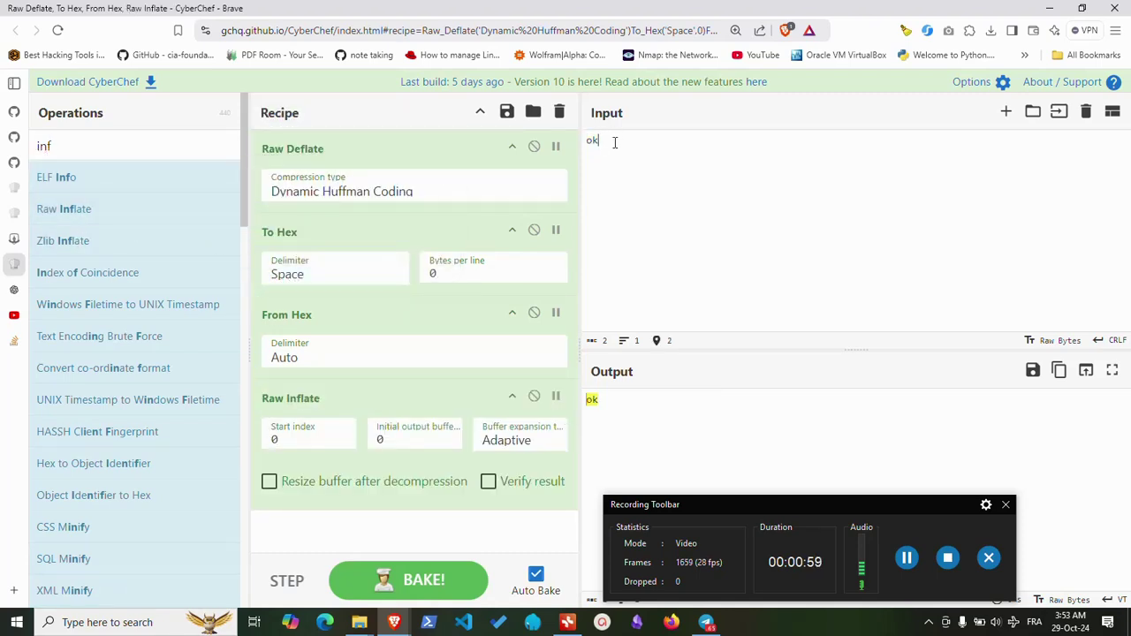
pyautogui.write(' oklk ijuyyt')
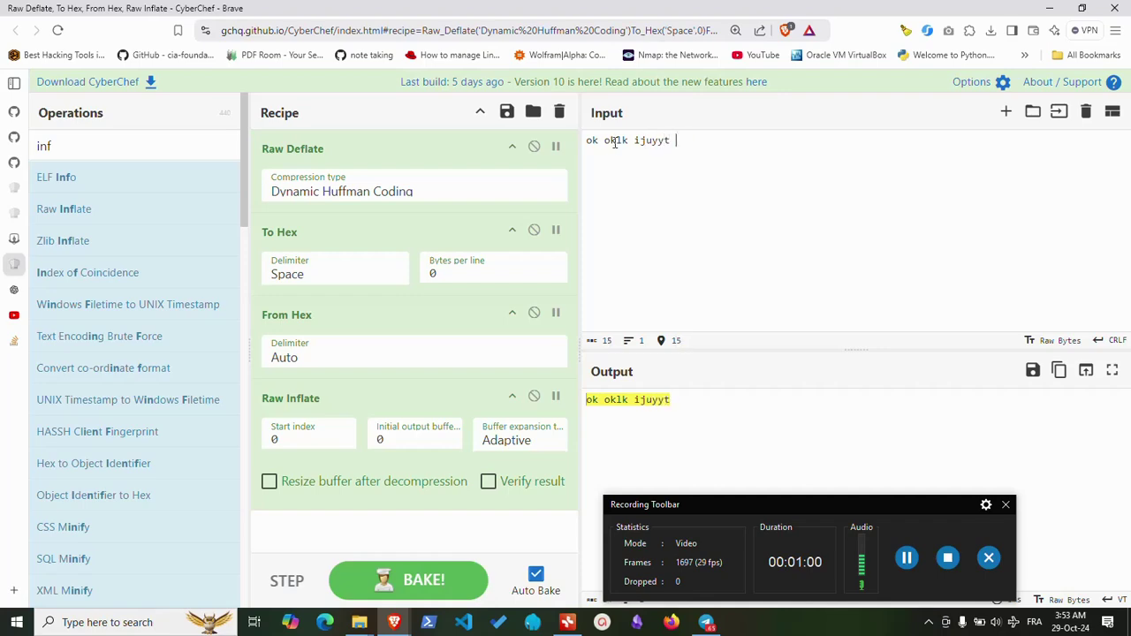
pyautogui.write(' kjhui u y g gyu')
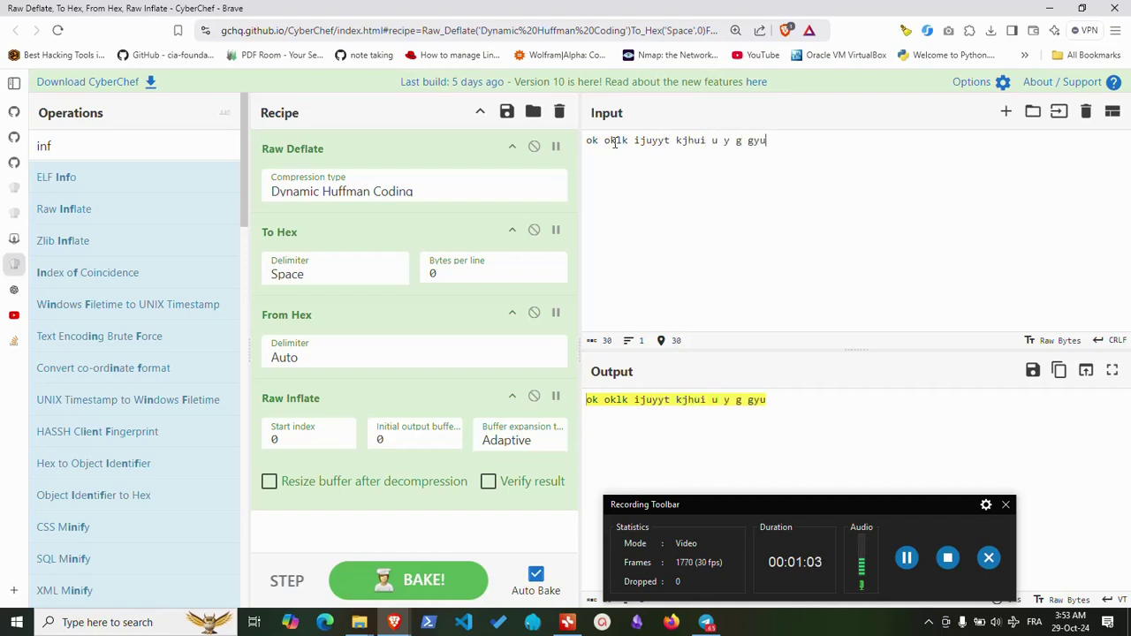
# Copy the Stack Overflow DEFLATE question text and paste it over CyberChef's input
pyautogui.click(16, 341)
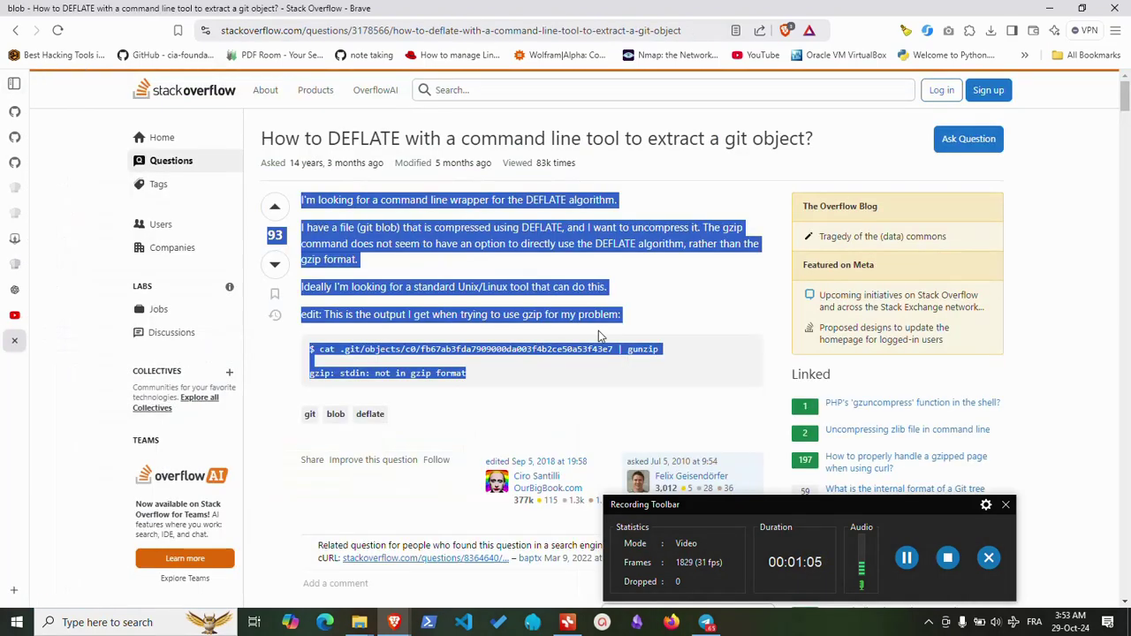
pyautogui.rightClick(459, 242)
pyautogui.click(527, 254)
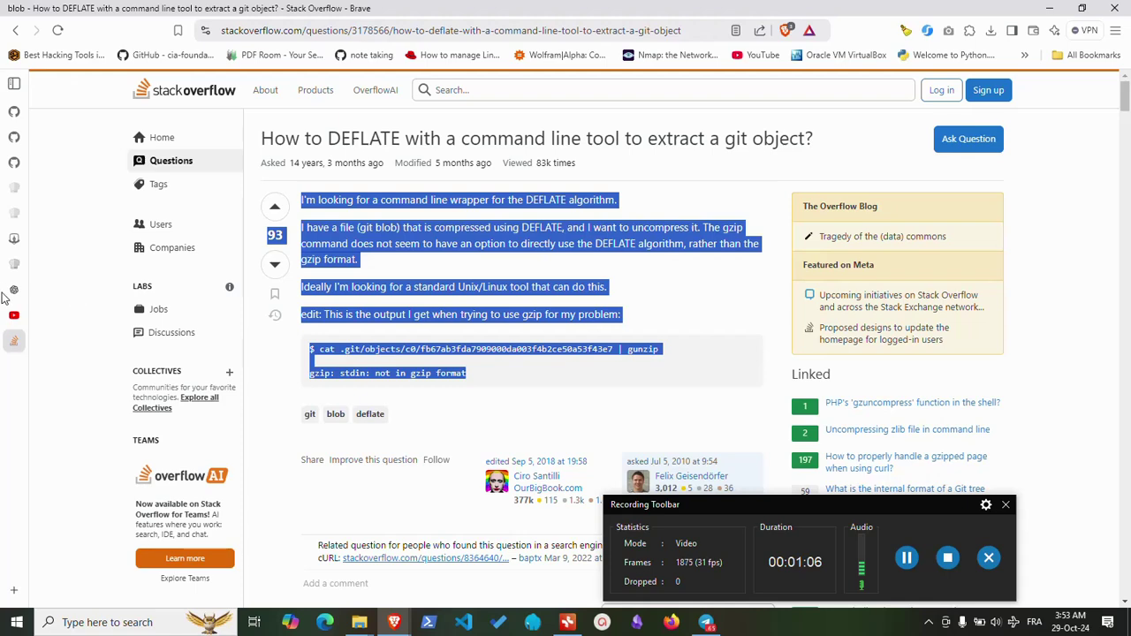
pyautogui.click(17, 268)
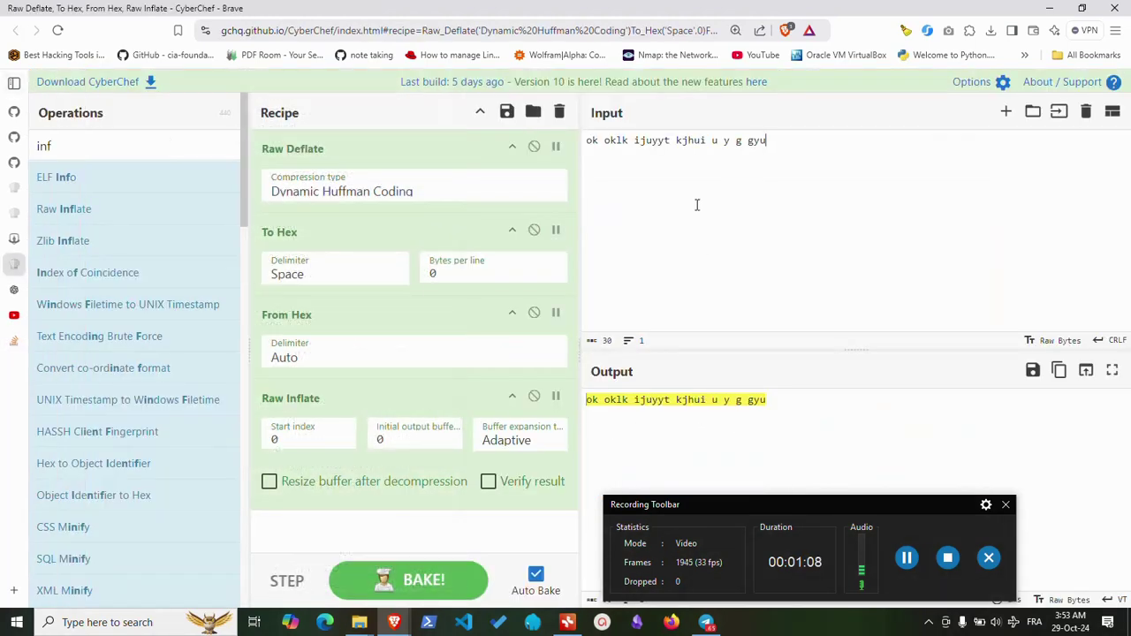
pyautogui.hotkey('ctrl', 'a')
pyautogui.hotkey('ctrl', 'v')
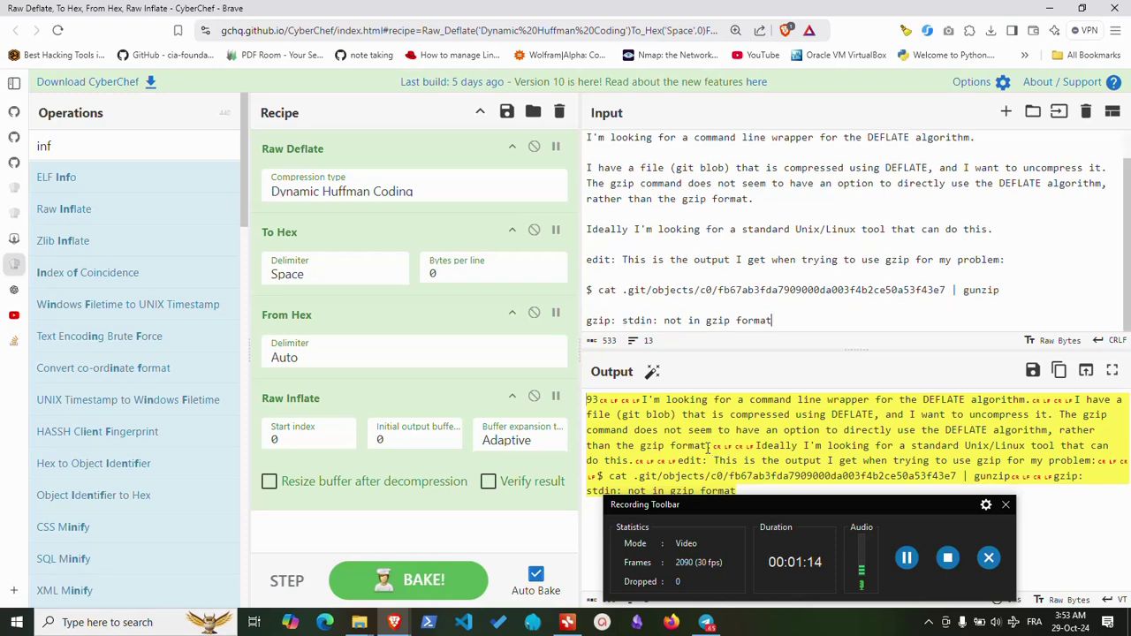
pyautogui.moveTo(707, 446); pyautogui.dragTo(757, 446)
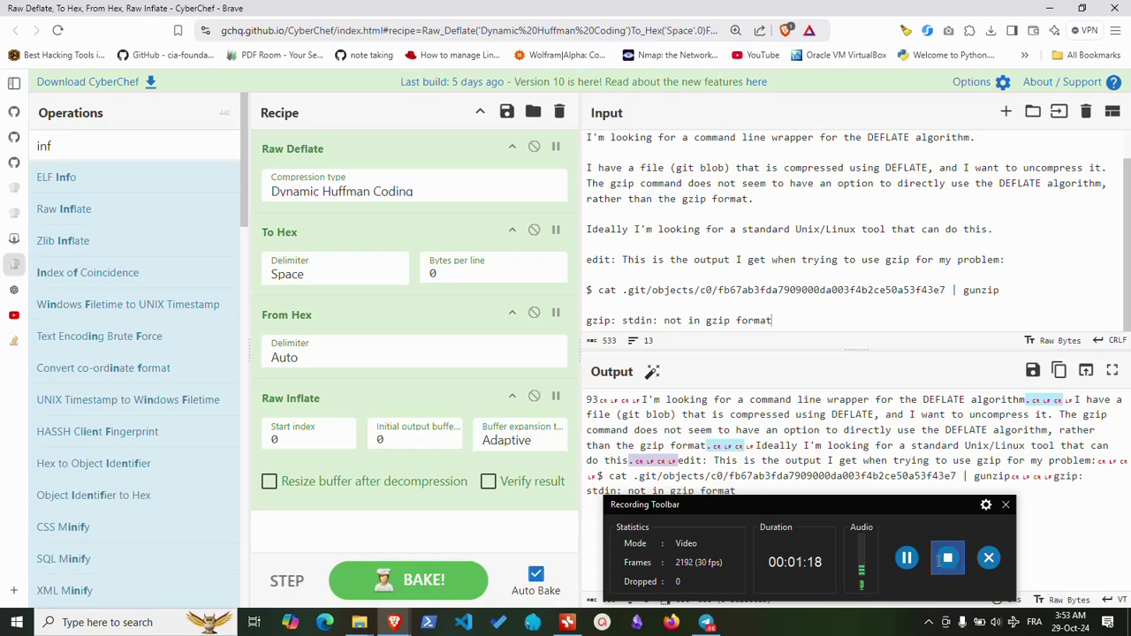
# Append Remove whitespace from Utils to strip the output's spaces and line breaks
pyautogui.click(602, 400)
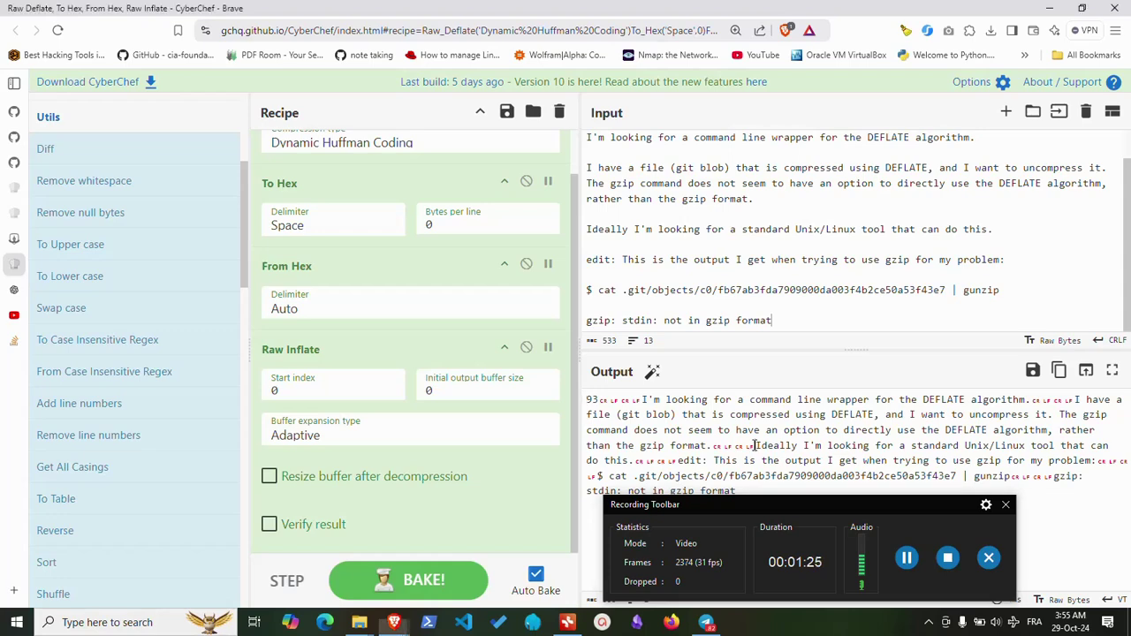
pyautogui.moveTo(757, 445); pyautogui.dragTo(712, 445)
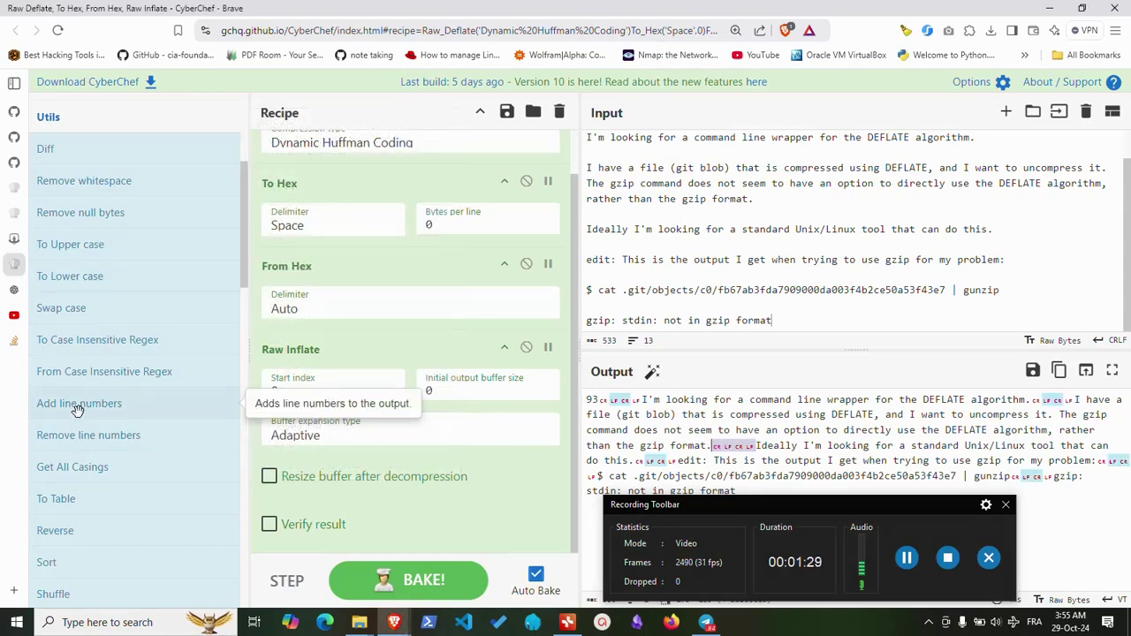
pyautogui.moveTo(94, 182); pyautogui.dragTo(349, 496)
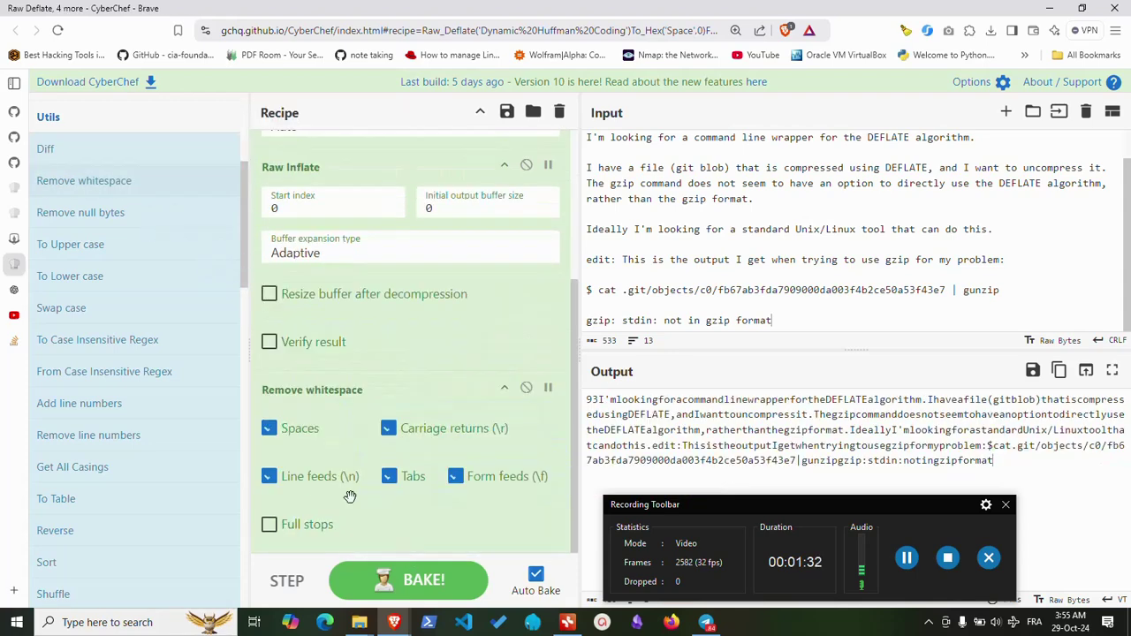
# Untick the Spaces option in Remove whitespace so spaces are kept
pyautogui.click(269, 428)
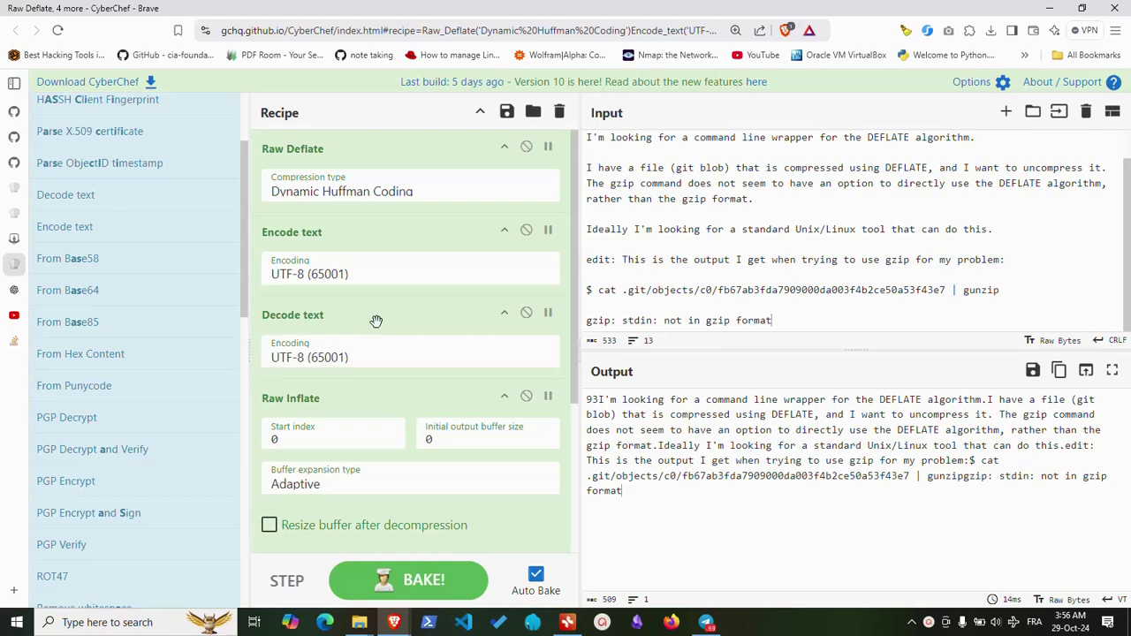
pyautogui.click(929, 622)
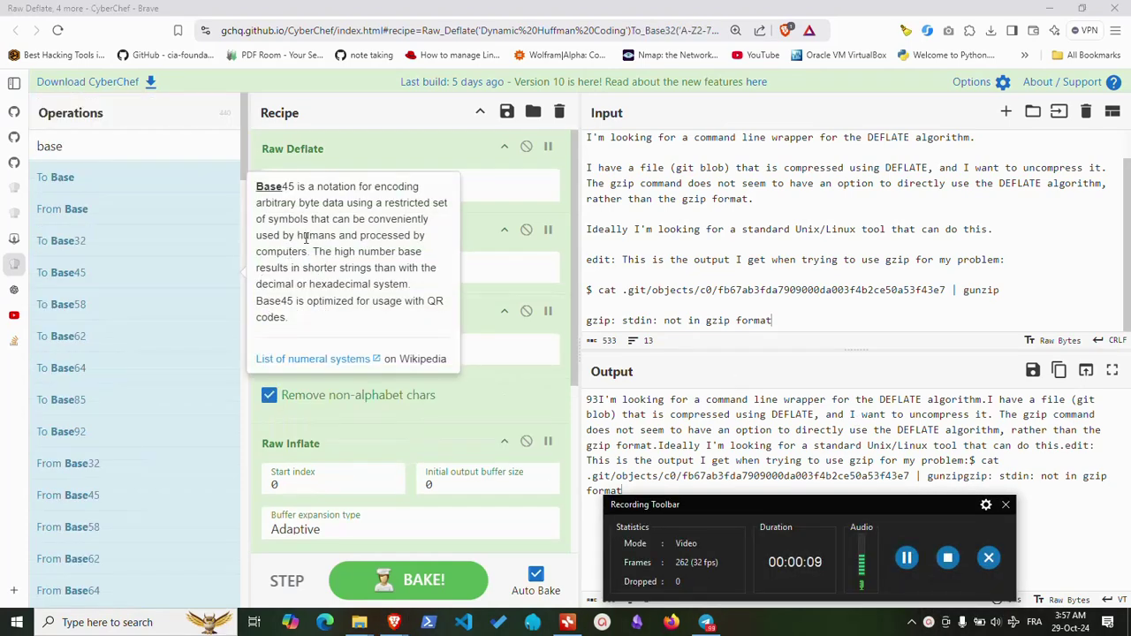